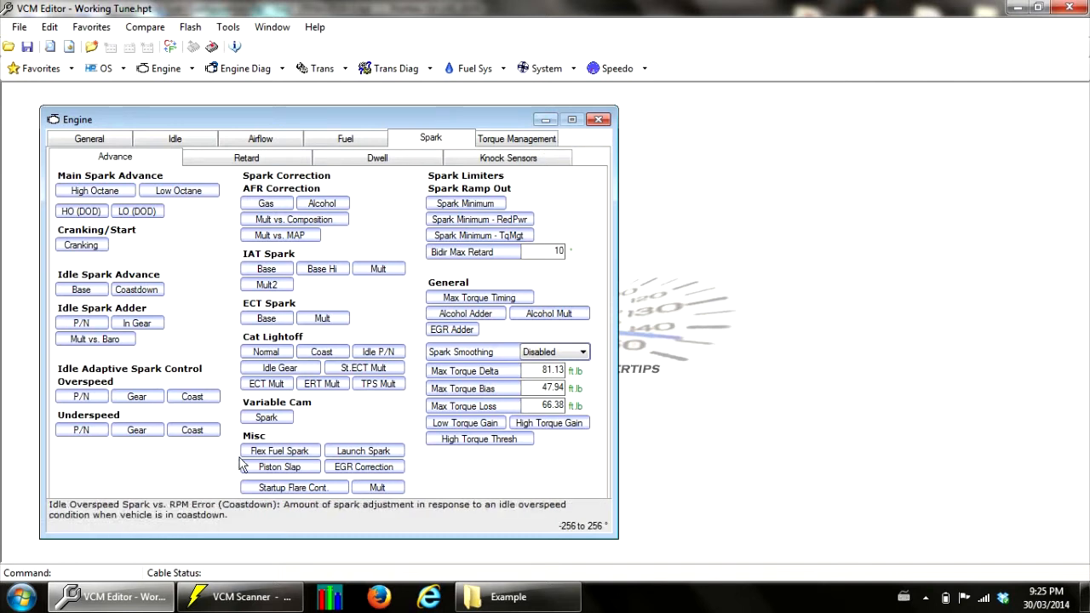
- Switch to VCM Scanner and look up the command for exporting the loaded log's data
left_click(241, 597)
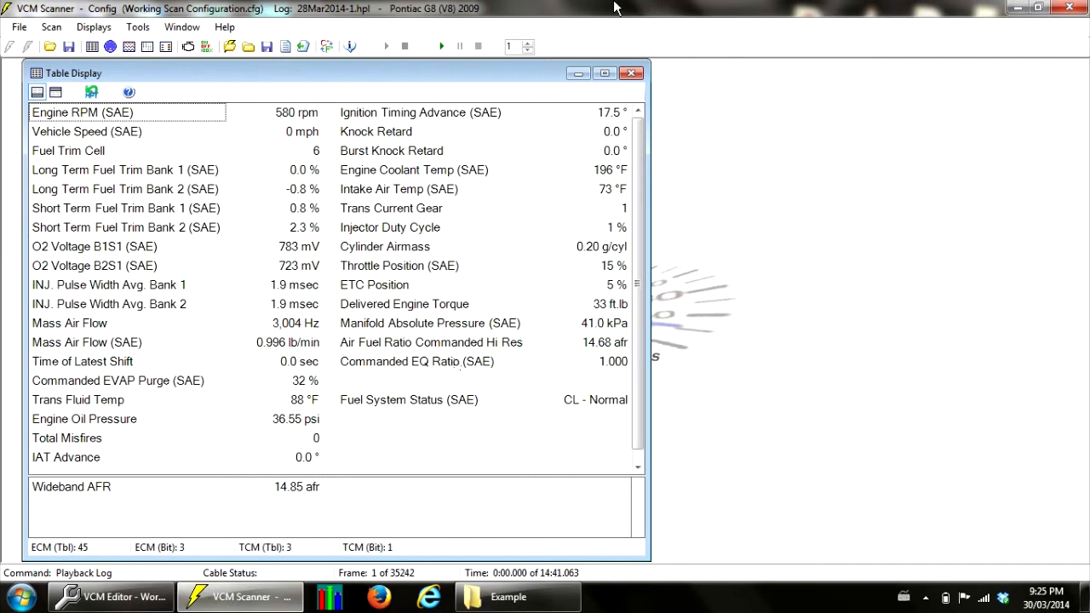
left_click(56, 30)
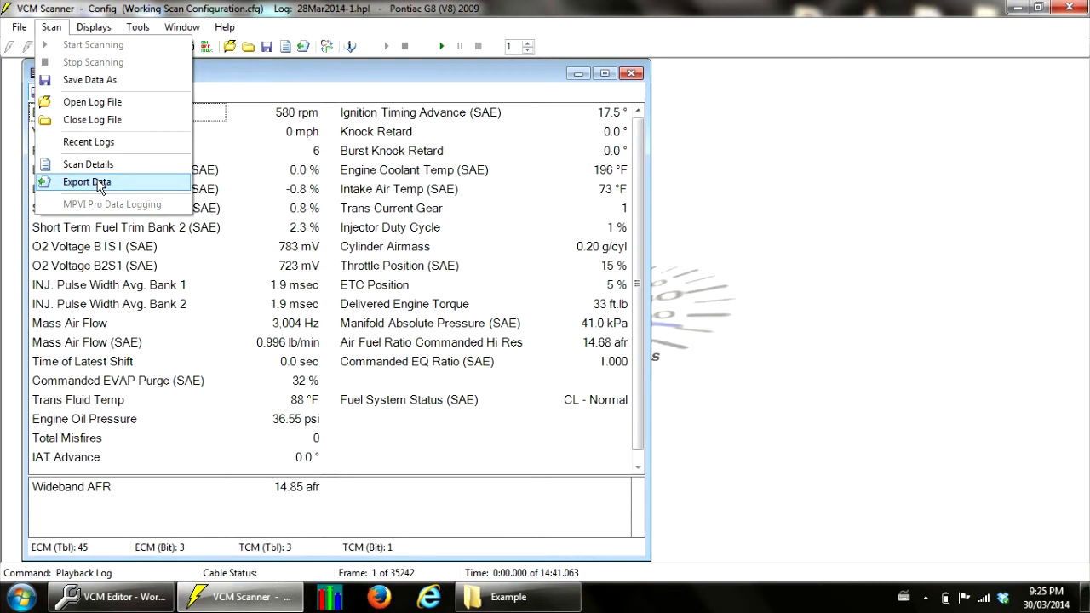
left_click(353, 7)
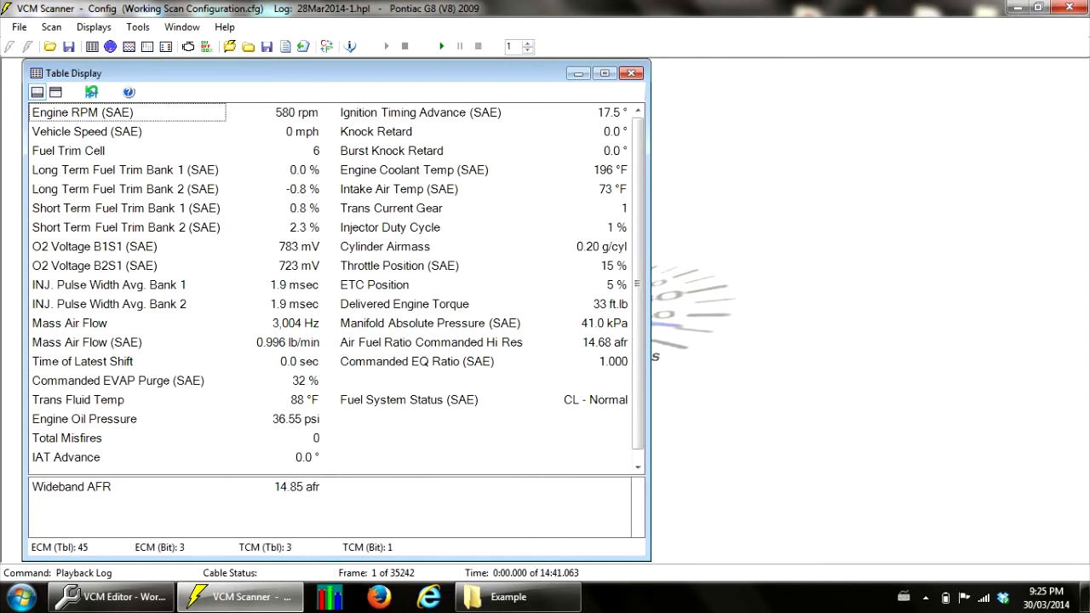
- Open Timing Worksheet rev 0 (blank).xlsm from the Example folder in Excel and go to cell B5 of the Original Timing Table sheet
left_click(509, 597)
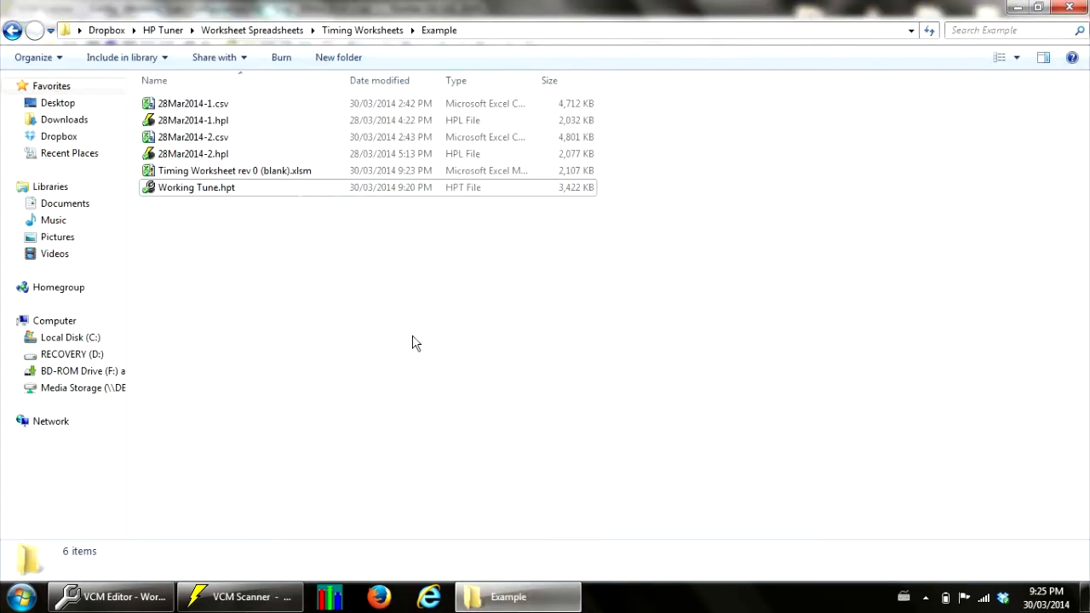
double_click(270, 175)
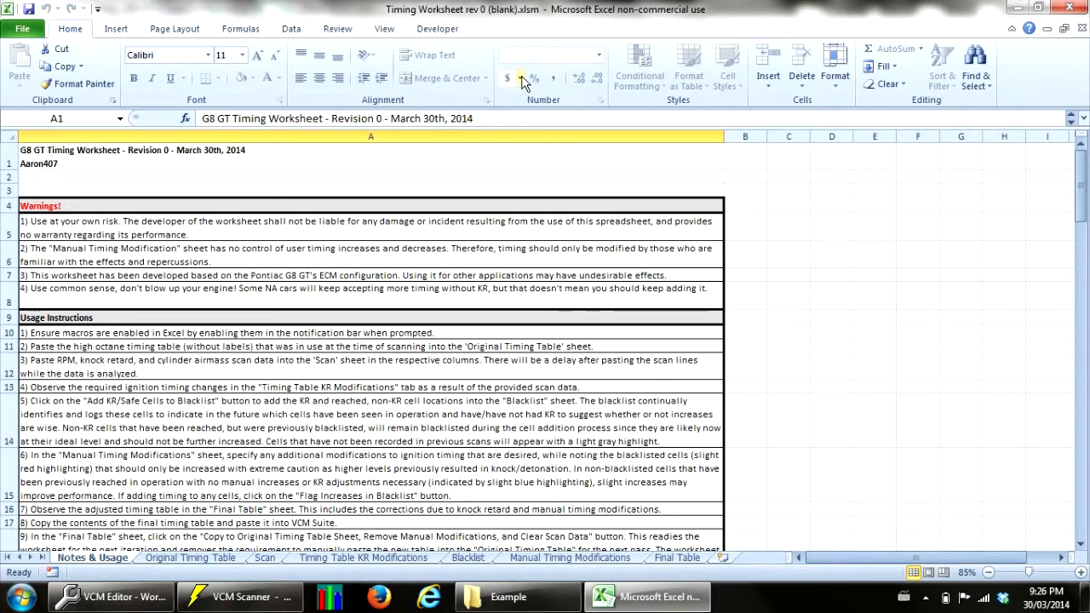
left_click(204, 559)
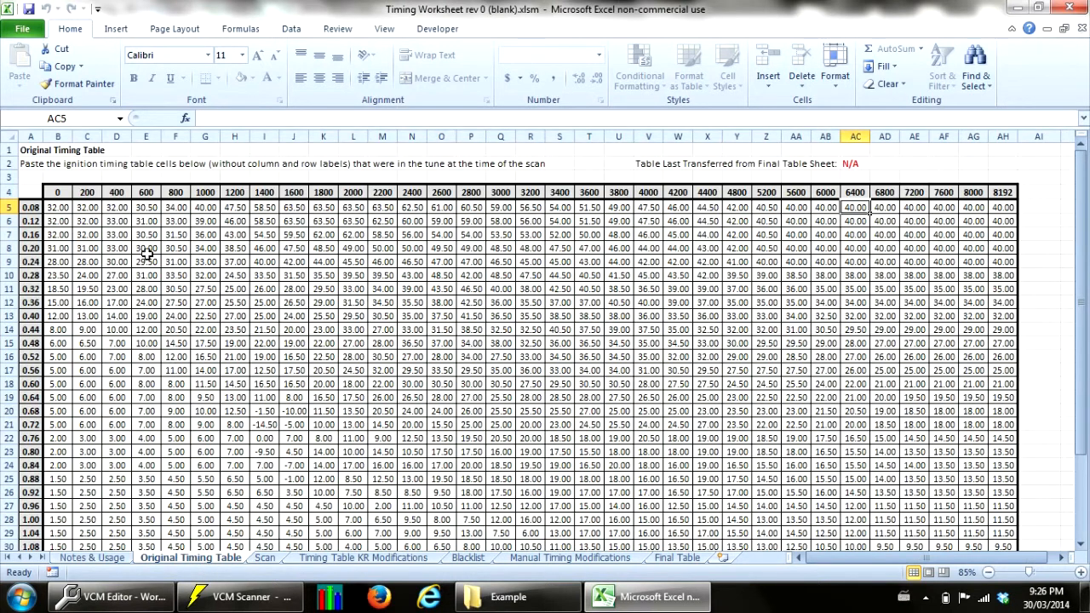
left_click(56, 208)
- In VCM Editor, open the High Octane main spark advance table and copy all its cells without labels
left_click(119, 597)
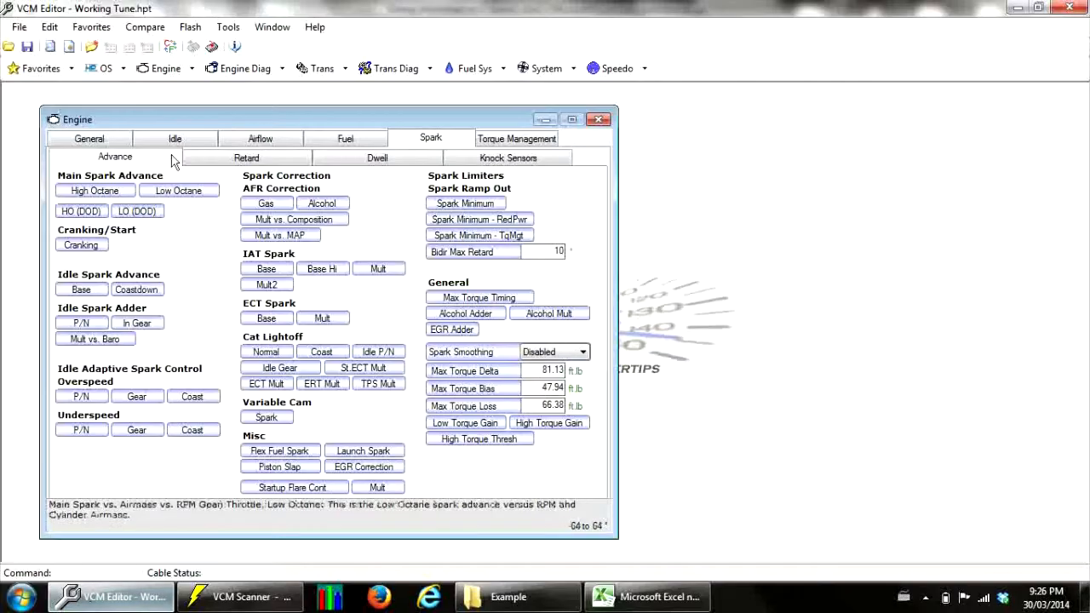
left_click(112, 191)
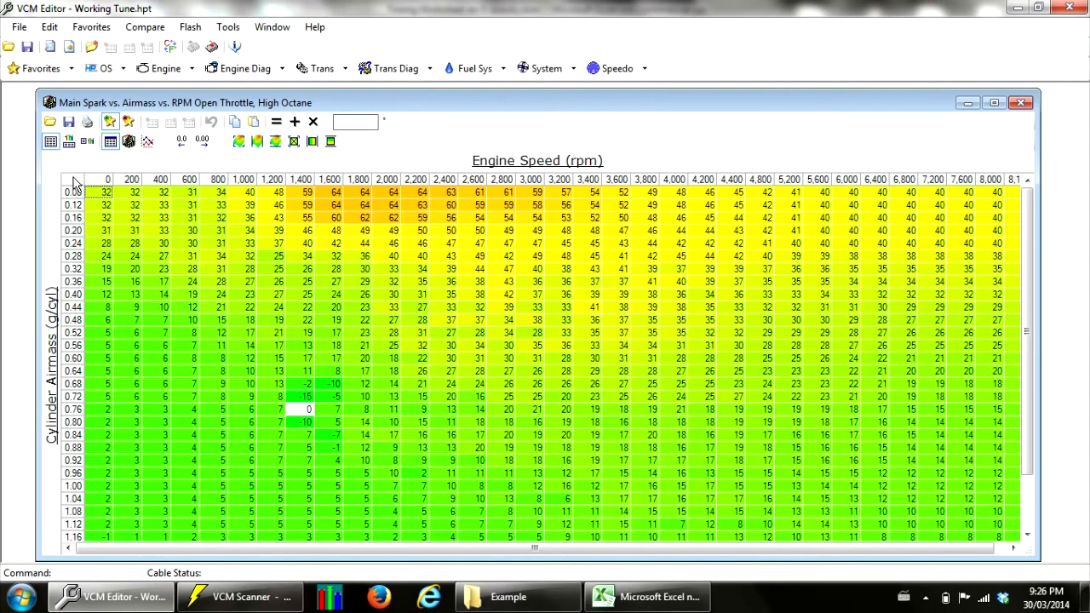
left_click(74, 183)
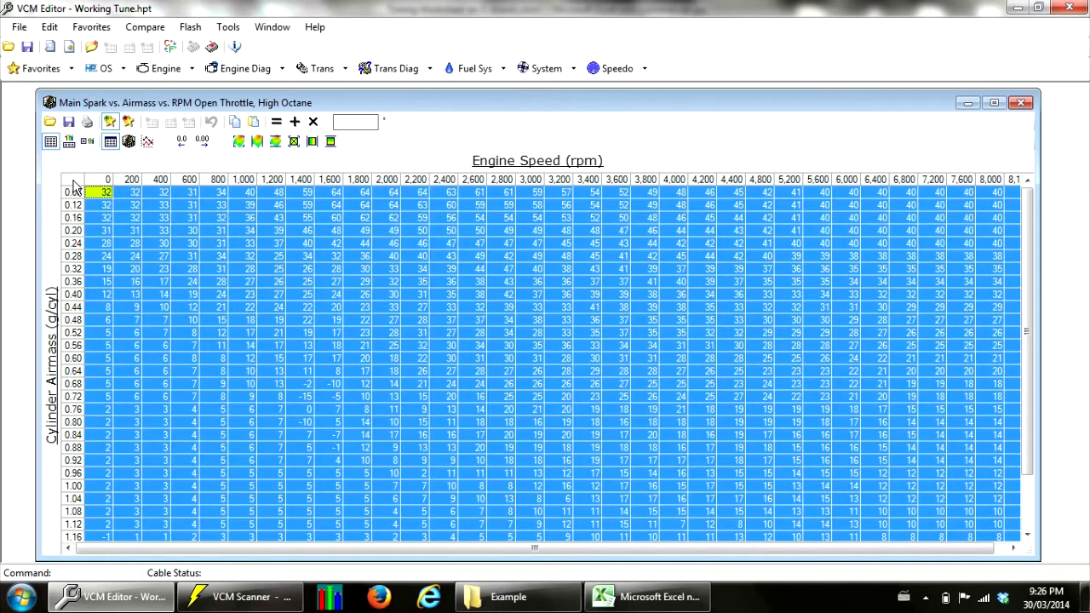
right_click(75, 188)
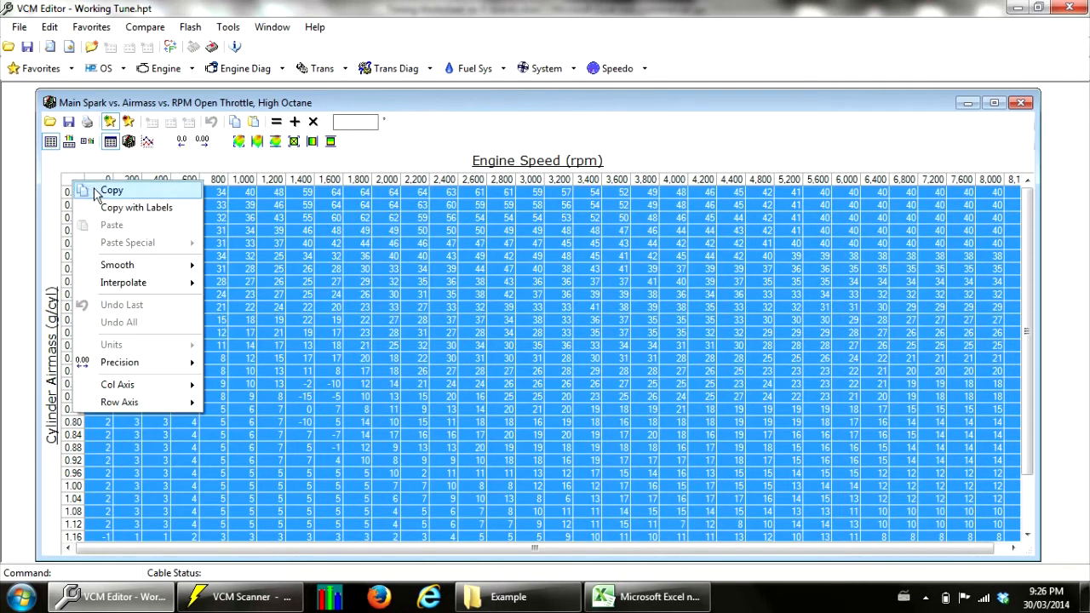
left_click(95, 190)
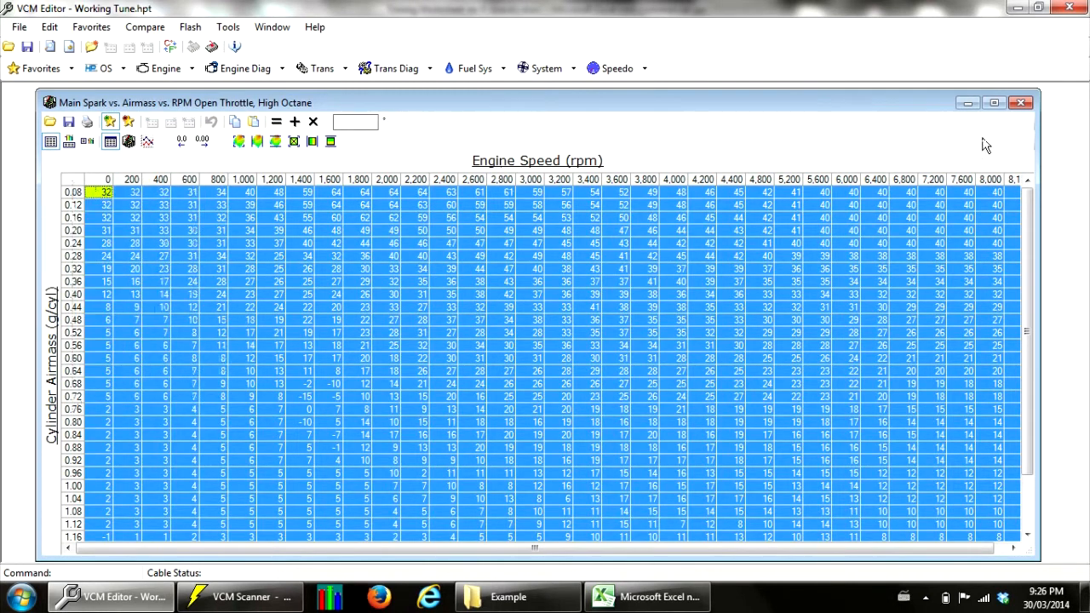
- Paste the copied spark table into the Excel worksheet's Original Timing Table sheet, starting at cell B5
left_click(647, 597)
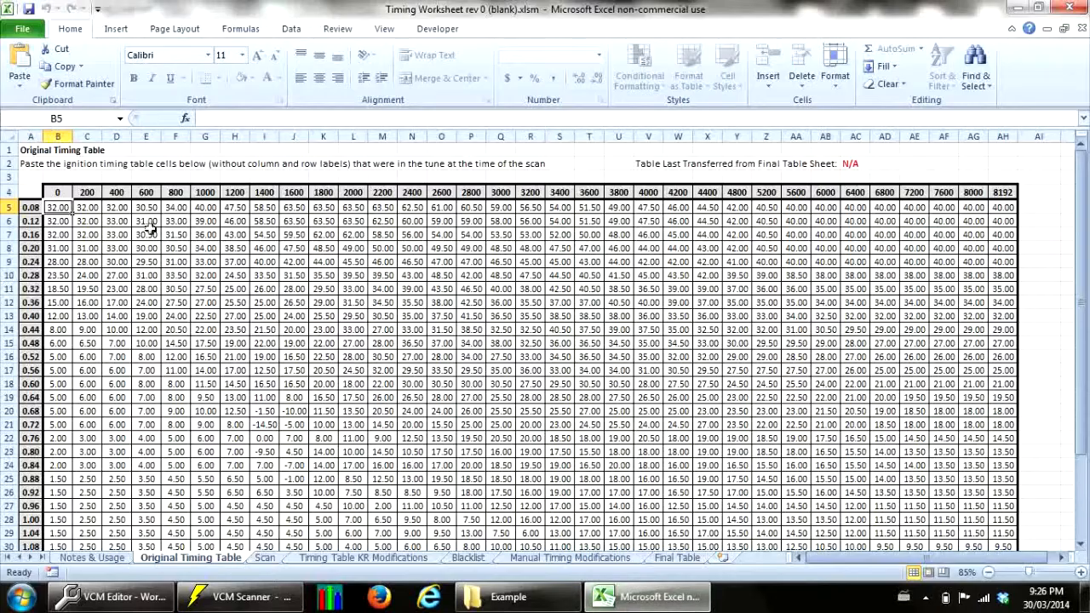
right_click(57, 207)
left_click(95, 271)
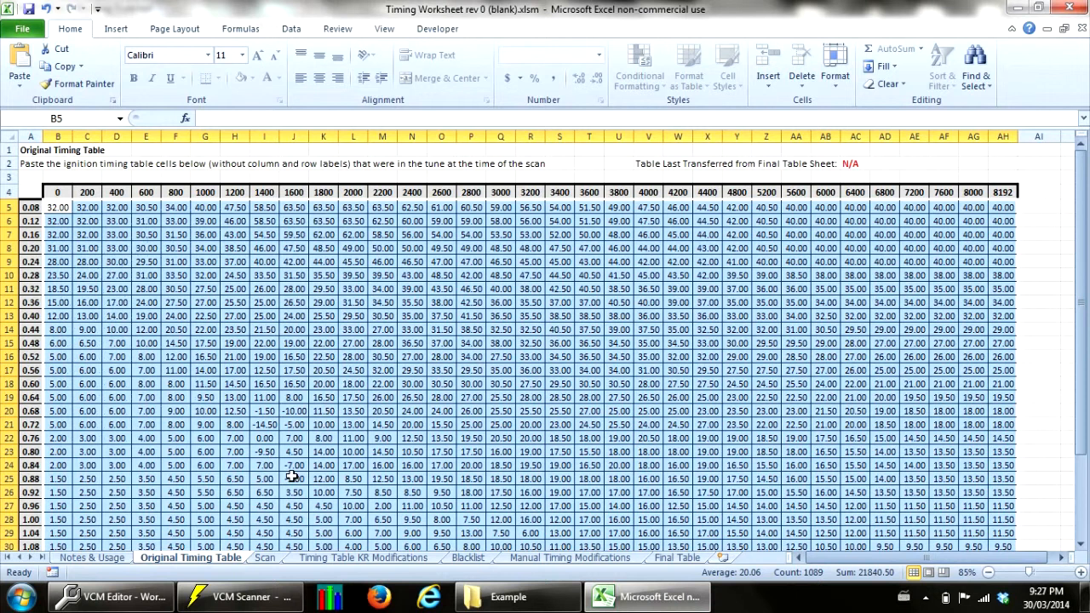
left_click(62, 211)
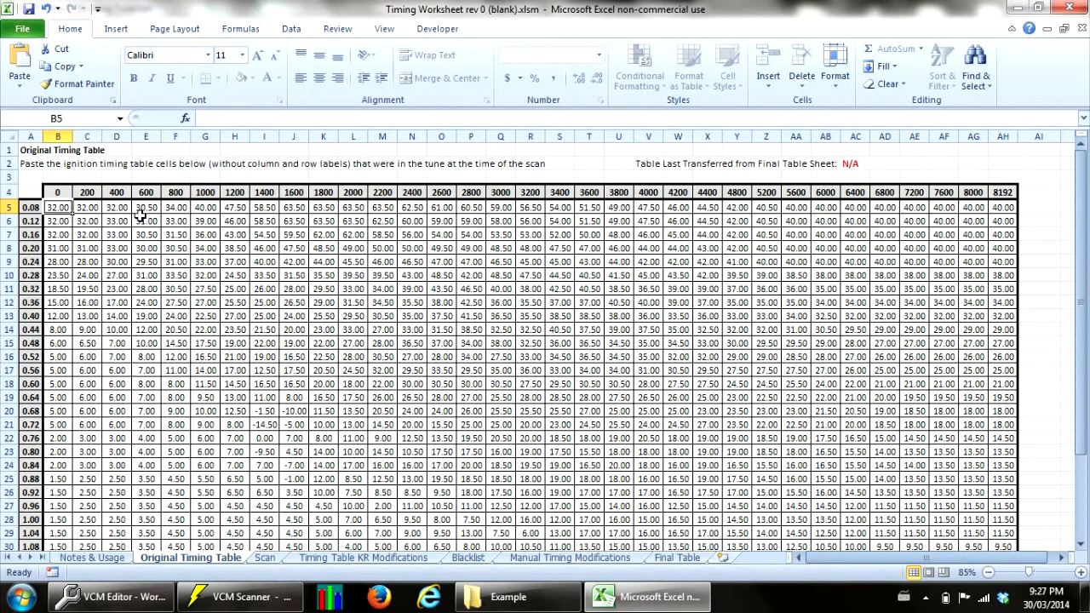
- Show the worksheet's Scan sheet, then open 28Mar2014-1.csv from the Example folder and locate its engine RPM, knock retard and cylinder airmass columns
left_click(266, 558)
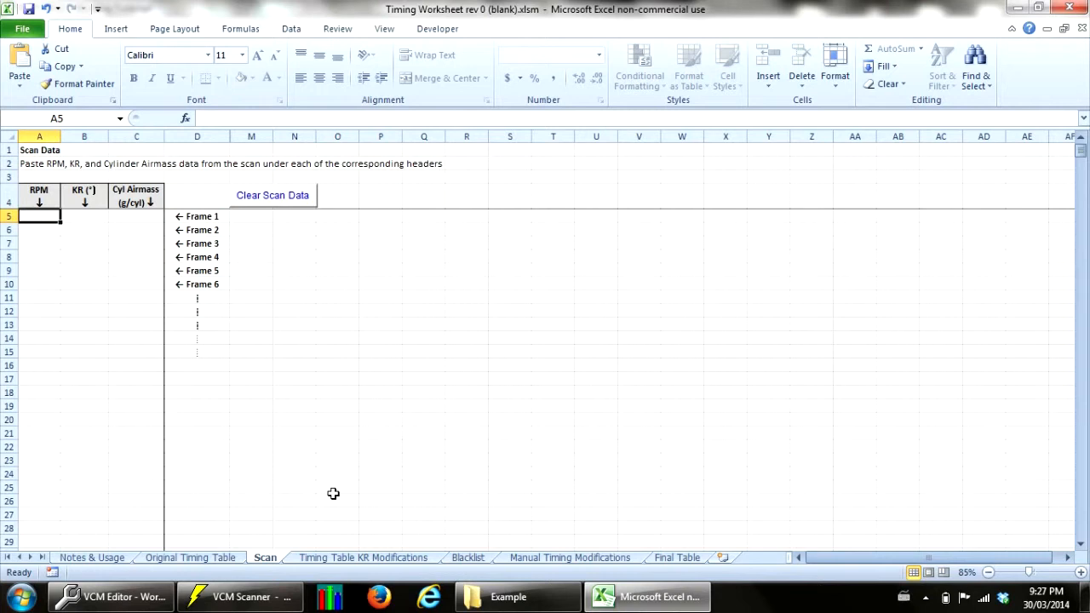
left_click(509, 597)
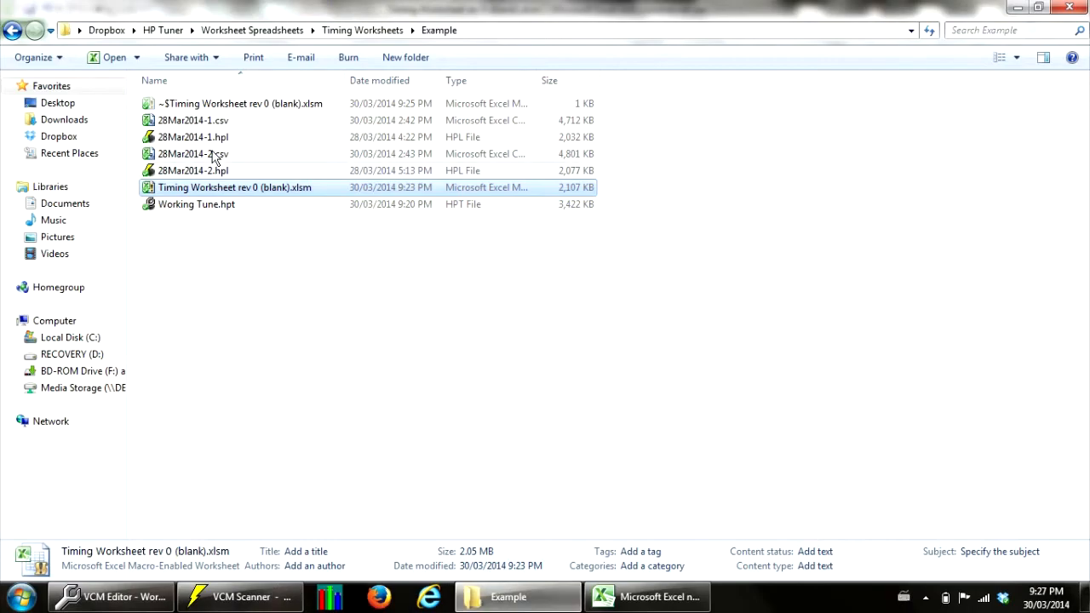
double_click(212, 121)
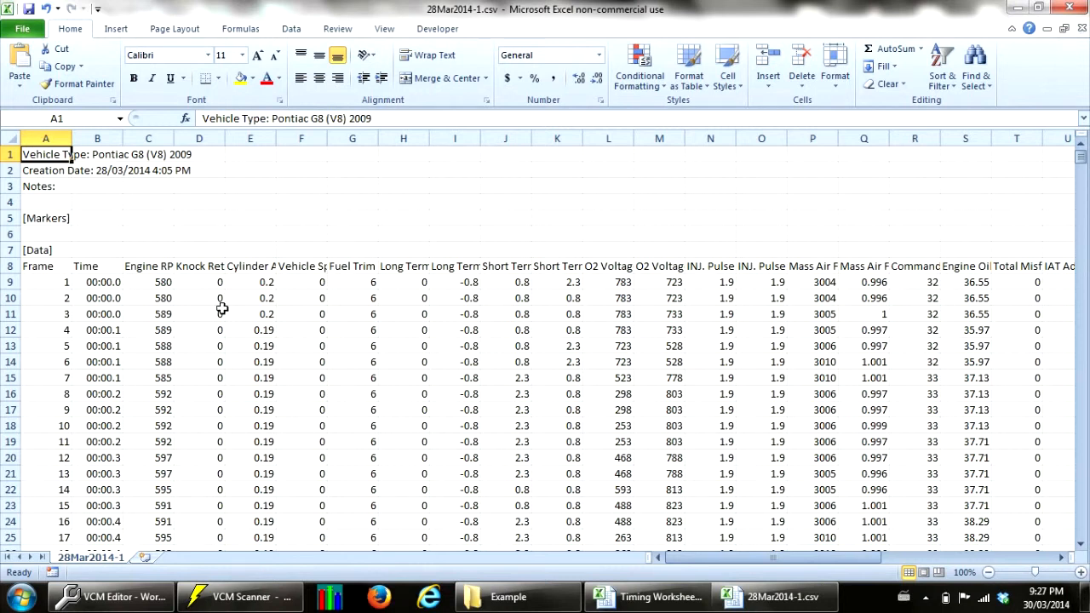
left_click(167, 267)
left_click(205, 267)
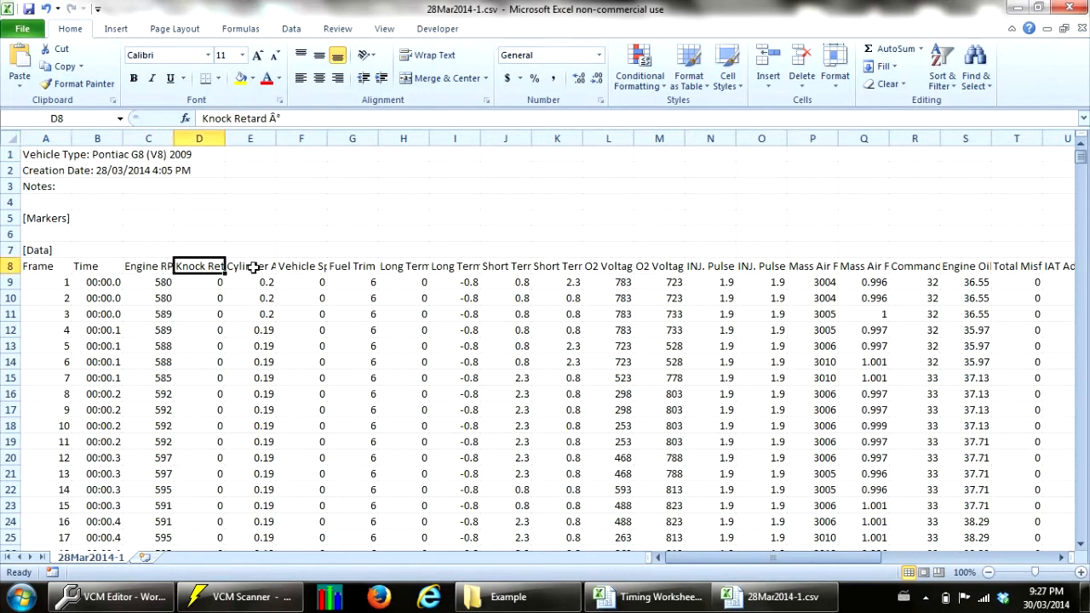
left_click(253, 268)
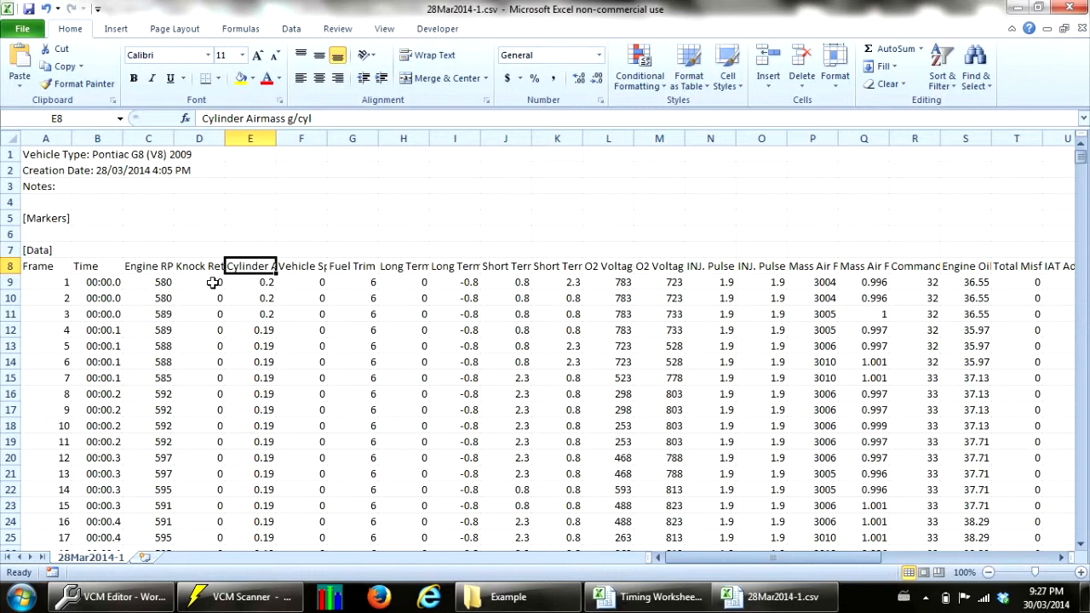
- Copy all engine RPM, knock retard and cylinder airmass data in the CSV, from C9 to E35250, without the headers
left_click(151, 285)
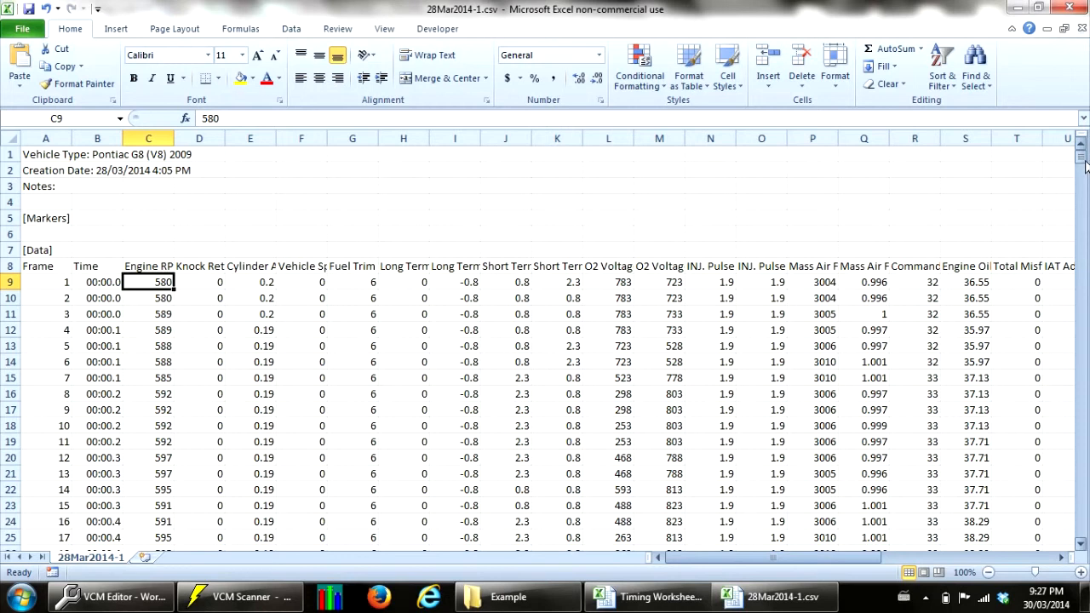
left_click_drag(1086, 166, 1082, 534)
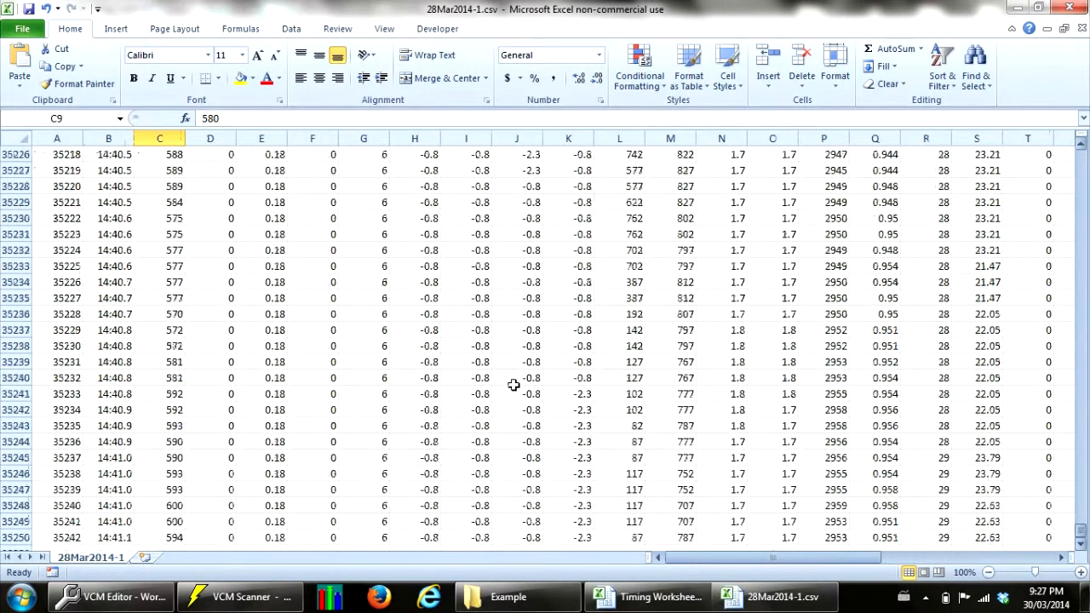
left_click(275, 536, "shift")
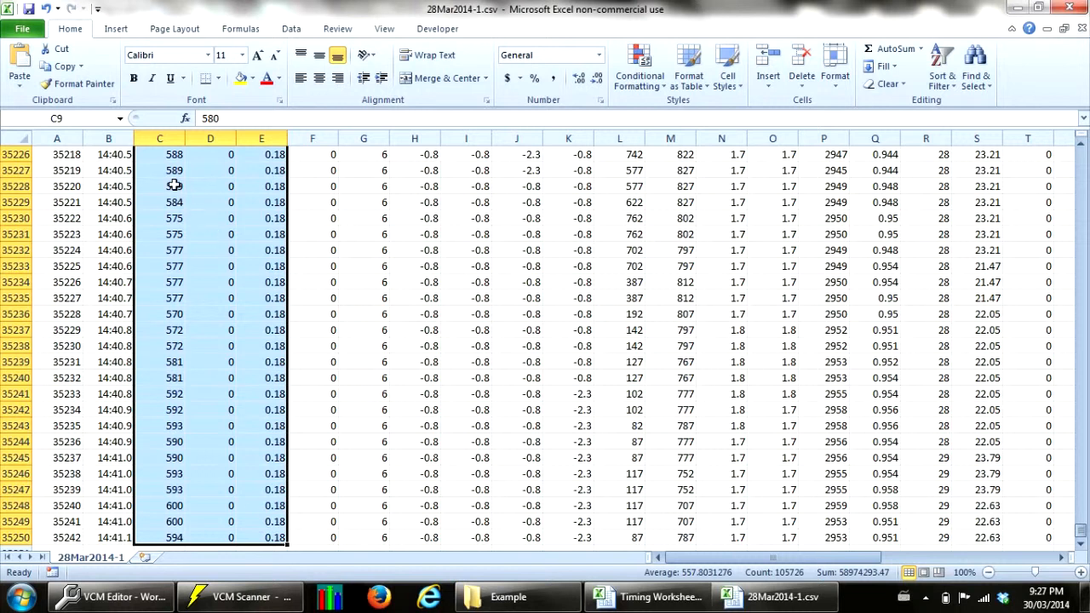
right_click(173, 185)
left_click(209, 213)
key("ctrl+BackSpace")
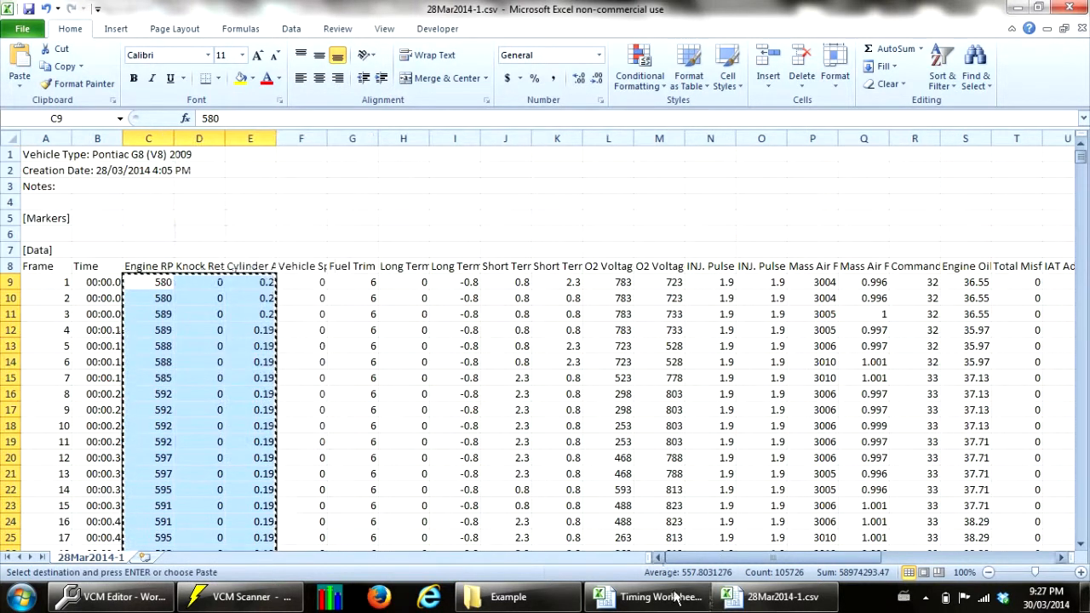
- Paste the copied log data into the timing worksheet's Scan sheet, starting at cell A5 under the RPM header
left_click(657, 596)
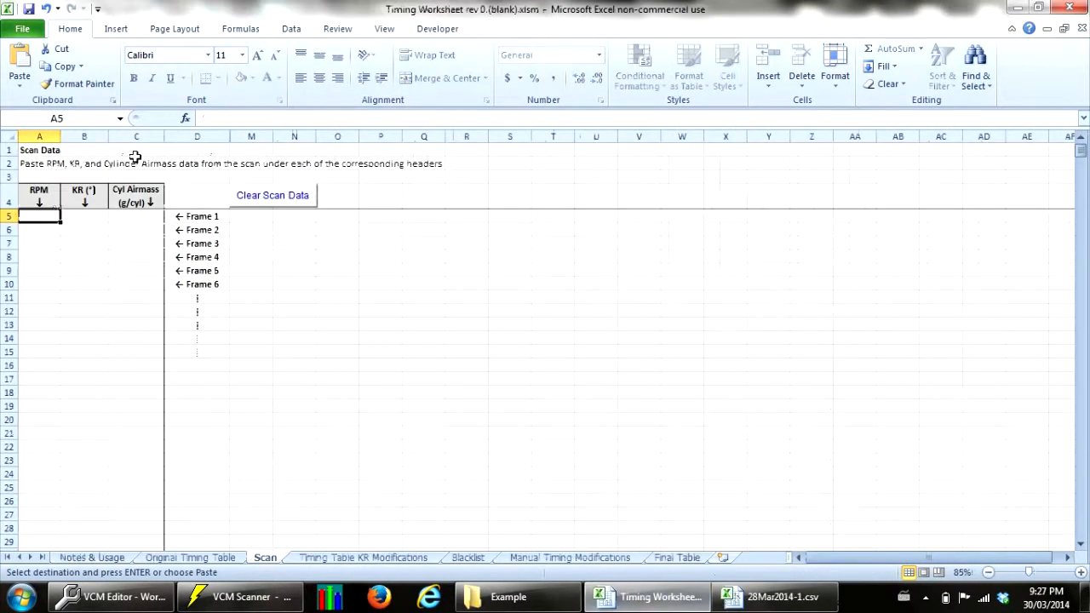
right_click(44, 216)
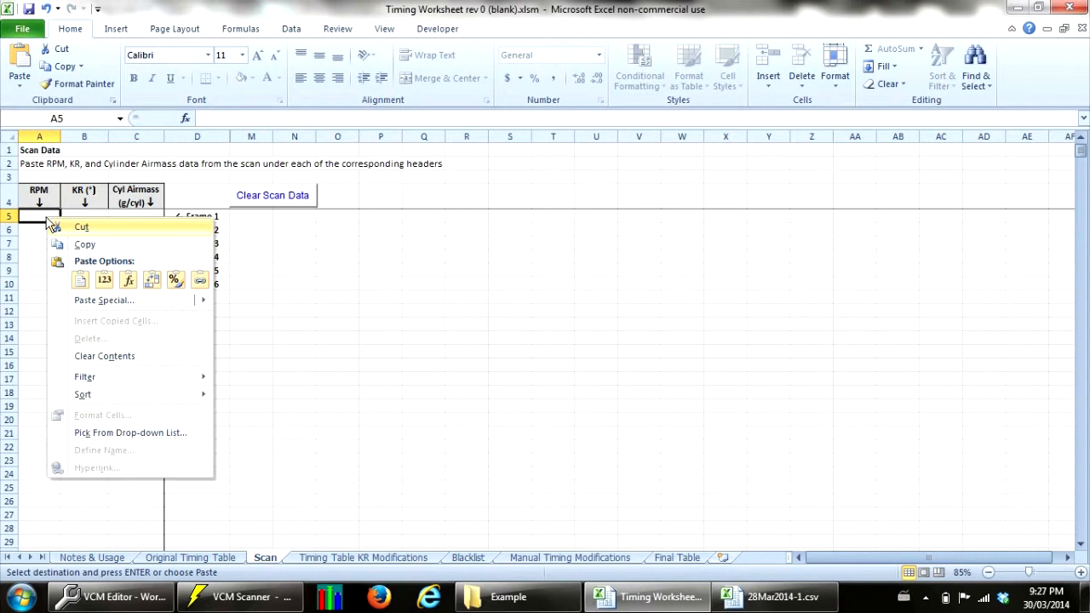
left_click(81, 280)
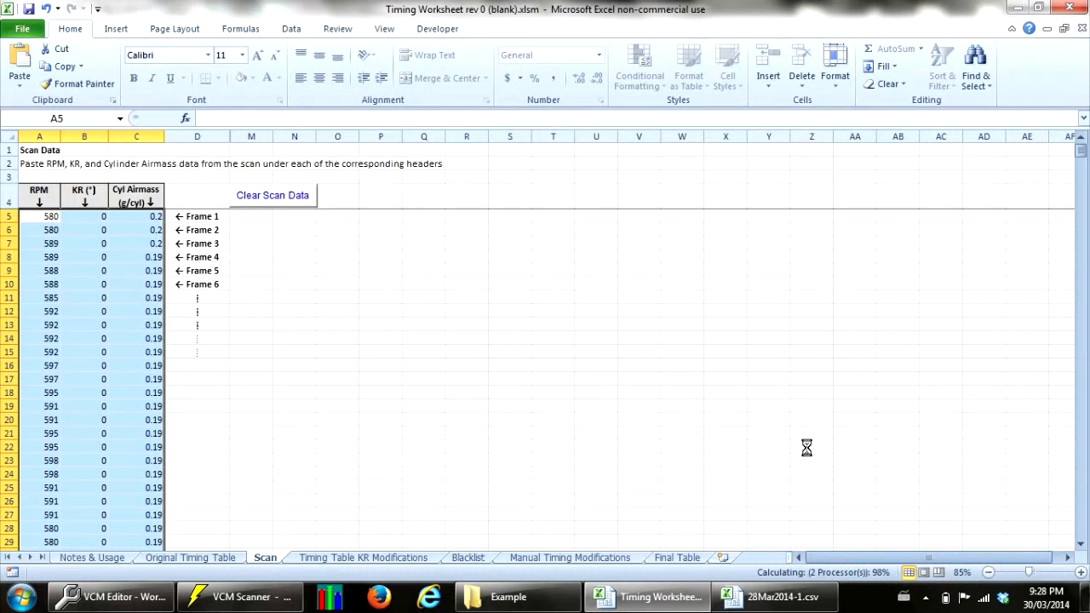
- From the Timing Table KR Modifications sheet, add the KR and safe cells to the blacklist and accept the update
left_click(347, 556)
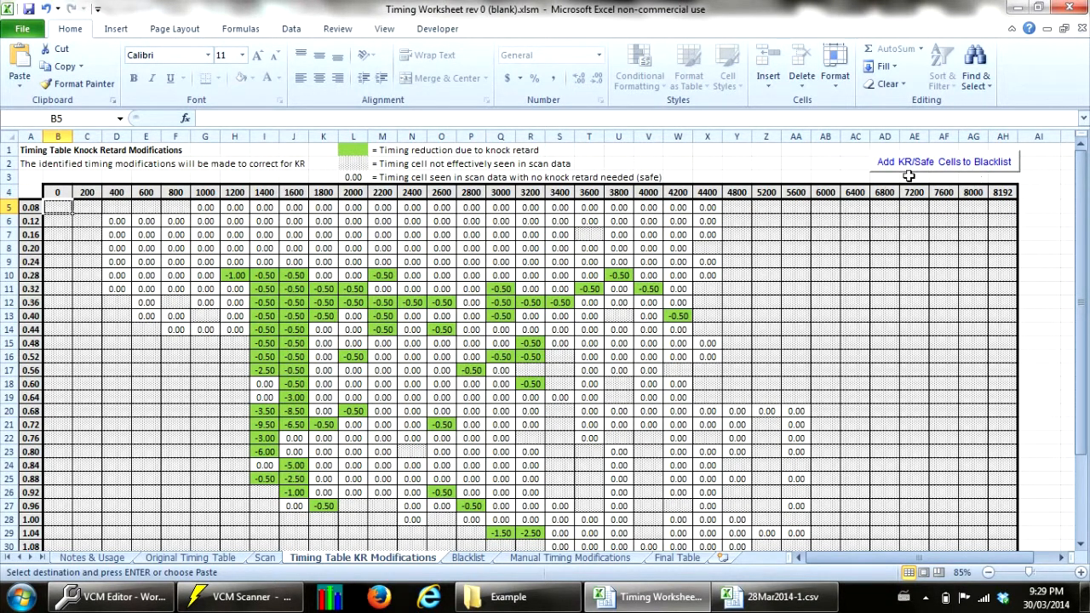
left_click(937, 163)
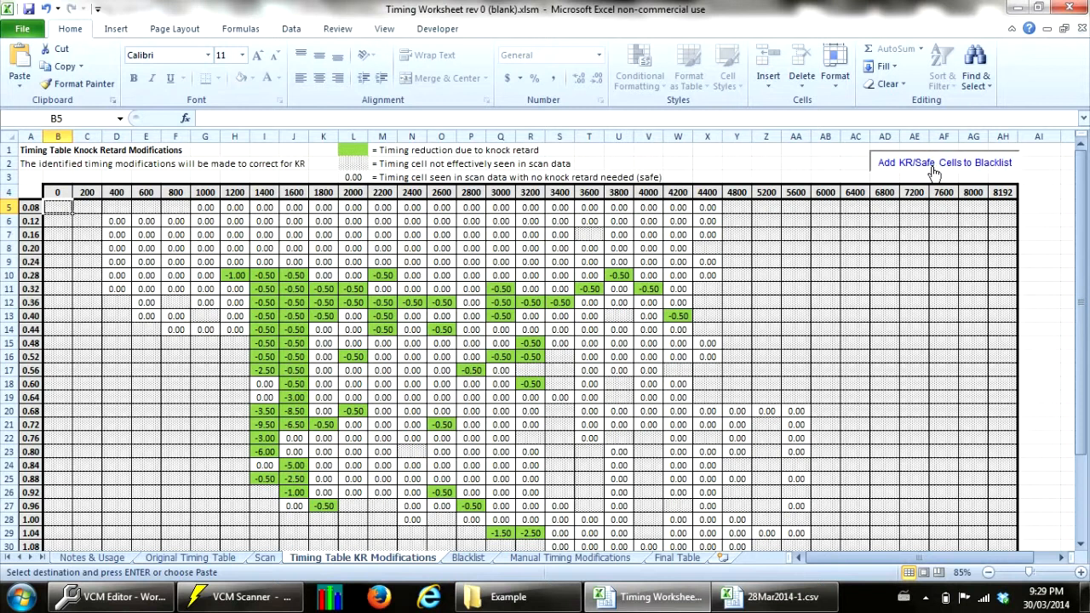
left_click(569, 346)
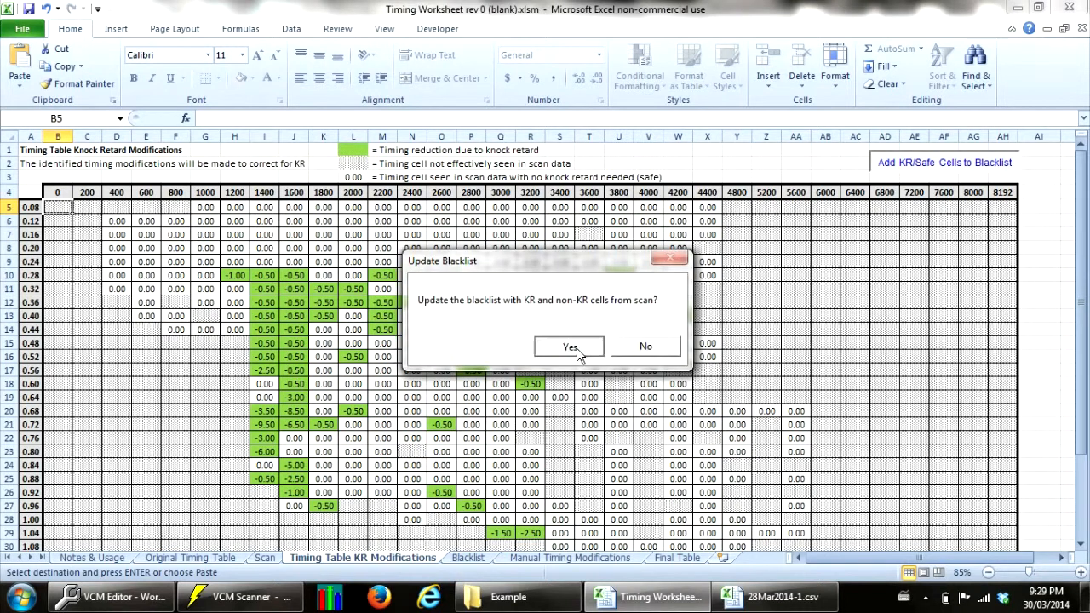
left_click(587, 353)
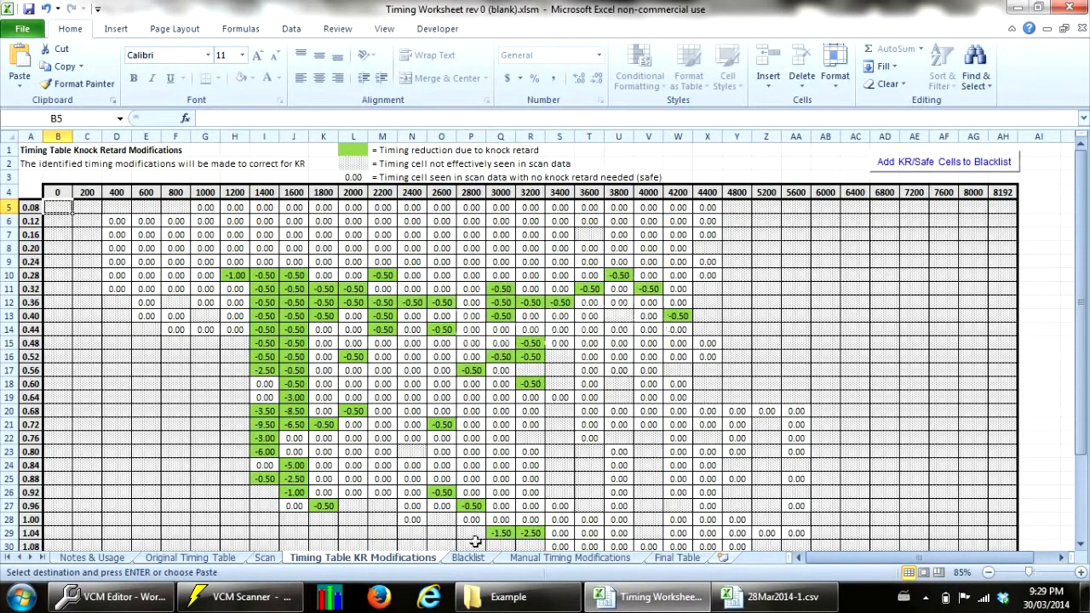
- Examine the Blacklist sheet, checking the safe cells in the low-airmass rows and the knock-blacklisted cells around the 0.36 to 0.44 airmass rows
left_click(468, 558)
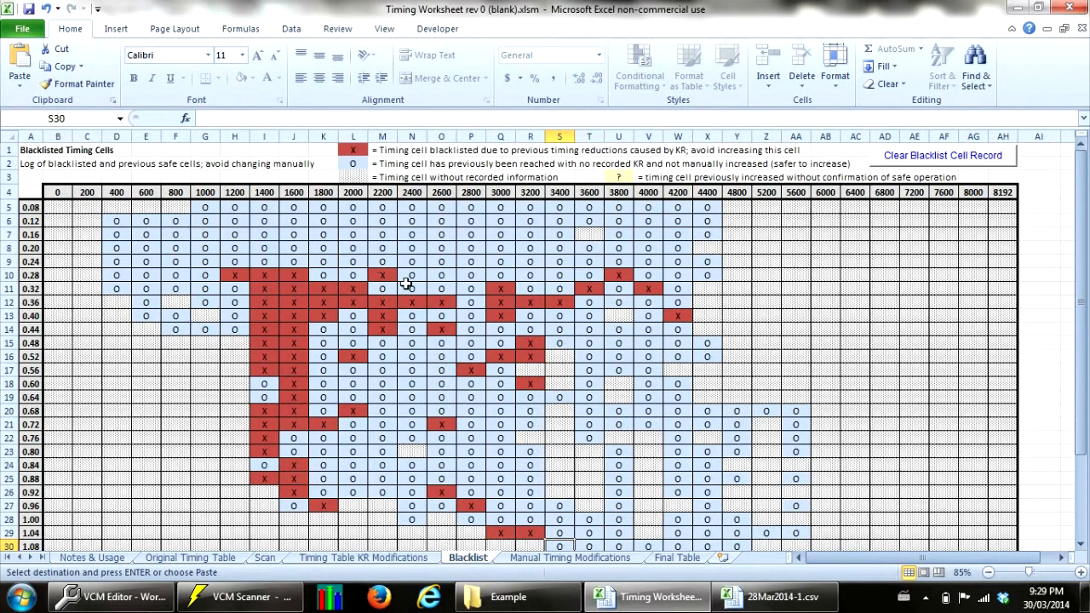
left_click(327, 237)
left_click_drag(330, 239, 539, 260)
left_click(531, 259)
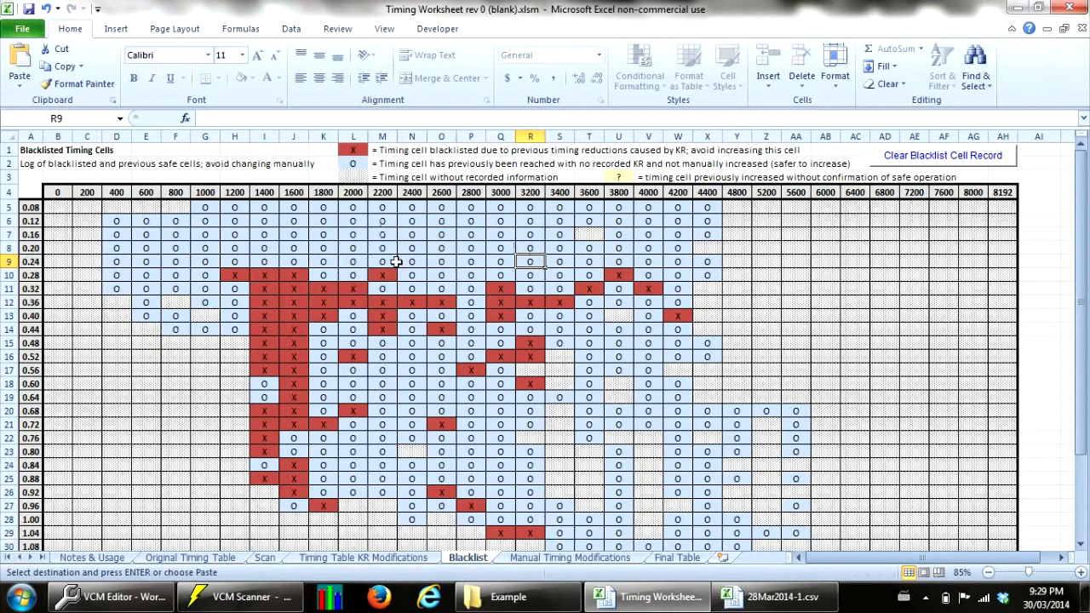
left_click_drag(383, 302, 387, 326)
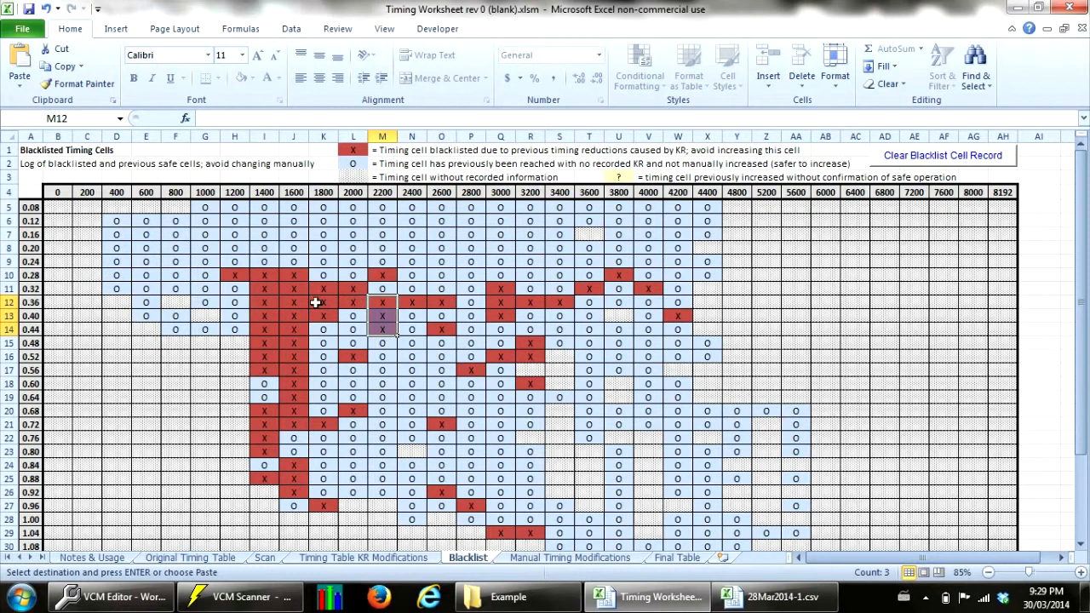
left_click_drag(279, 307, 447, 306)
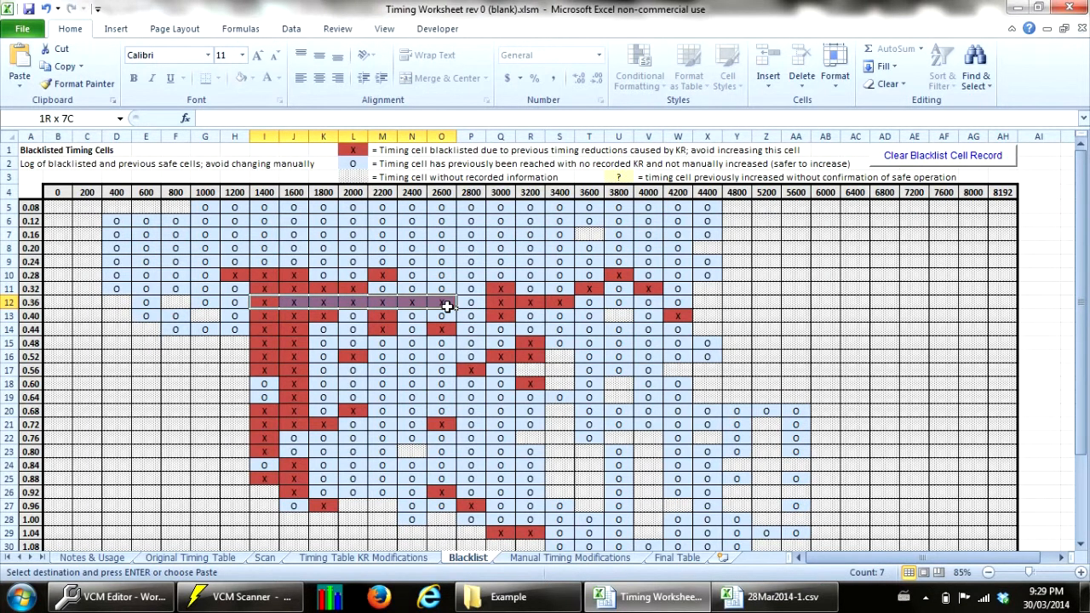
left_click(353, 302)
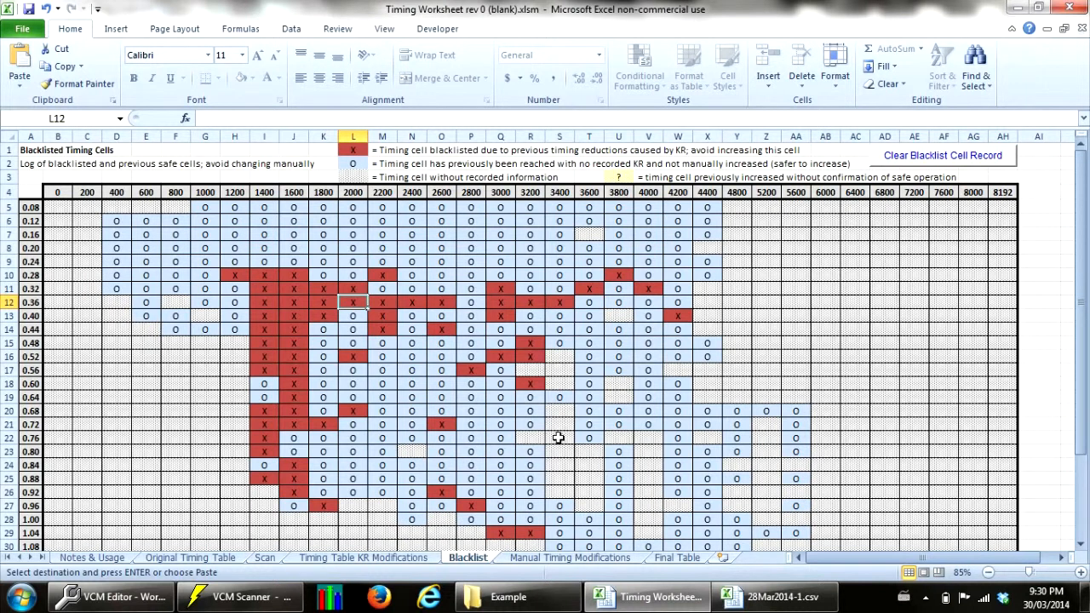
- On the Manual Timing Modifications sheet, enter a timing increase of 1 in cells K24 to R25, the 0.84 and 0.88 rows from 1800 to 3200 RPM
left_click(534, 559)
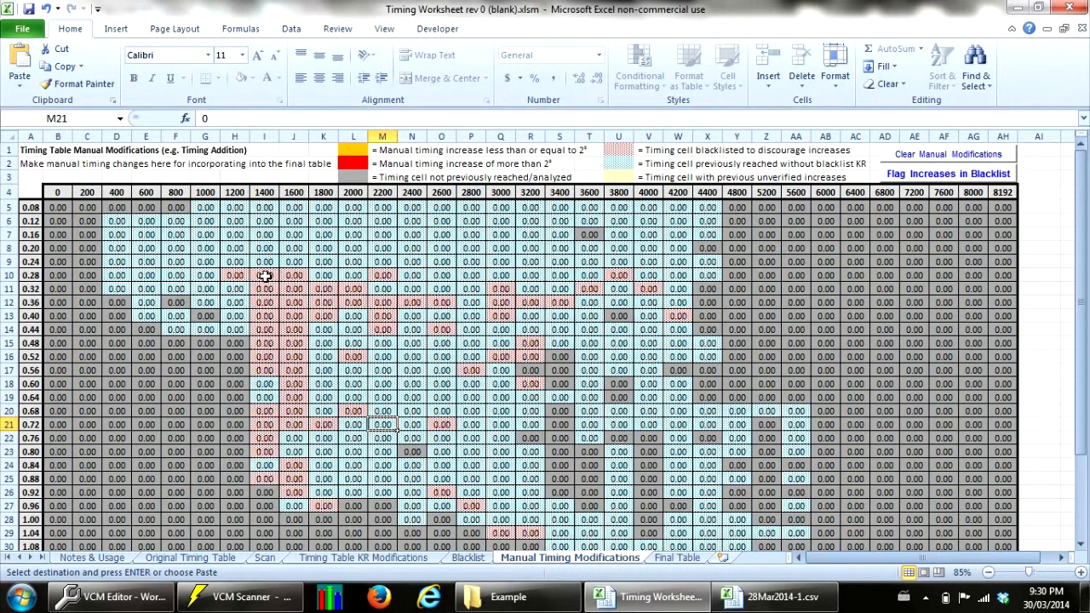
left_click_drag(264, 275, 297, 369)
left_click(293, 368)
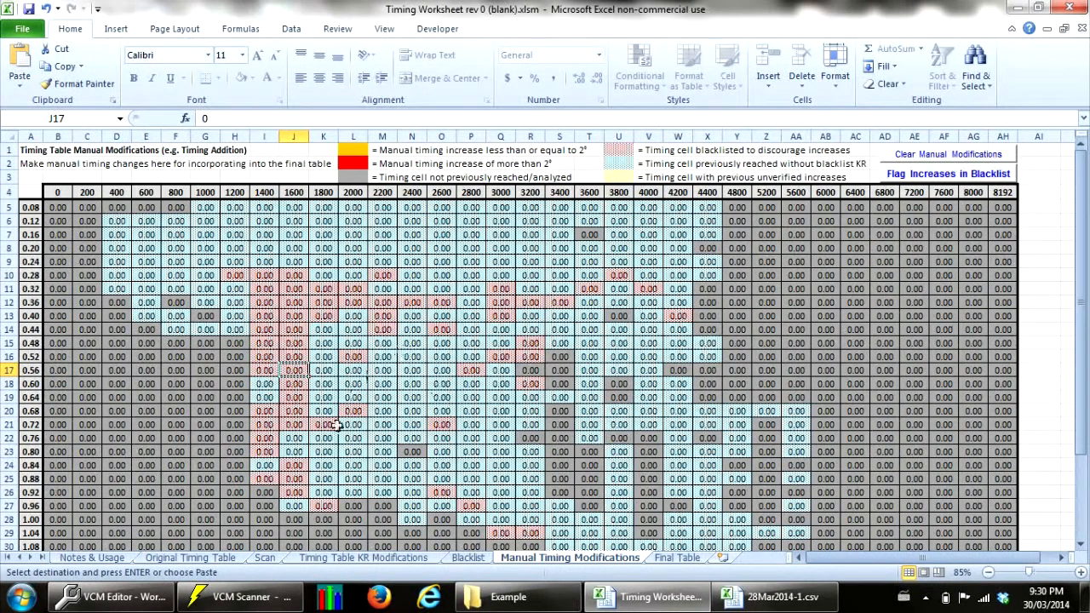
left_click(332, 465)
left_click_drag(332, 465, 535, 479)
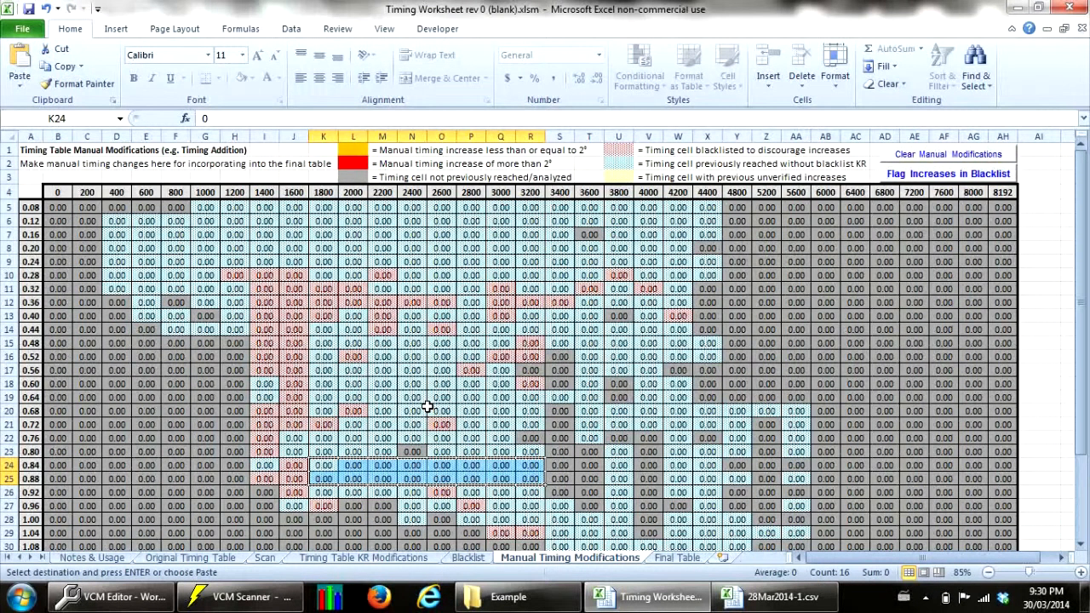
left_click(472, 344)
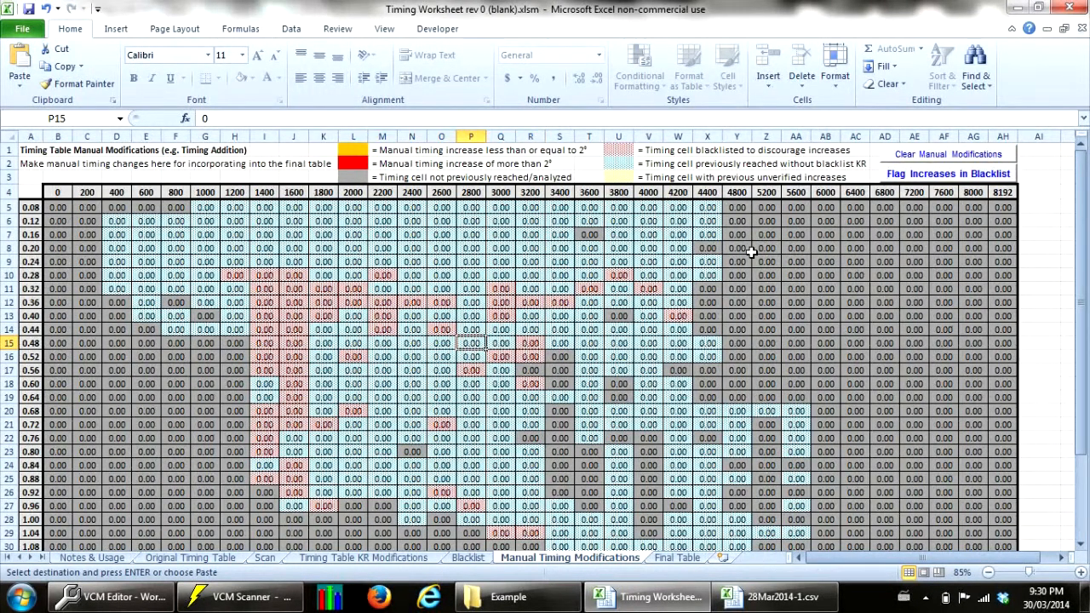
scroll(596, 389, "down", 1)
left_click_drag(326, 424, 532, 436)
type("1")
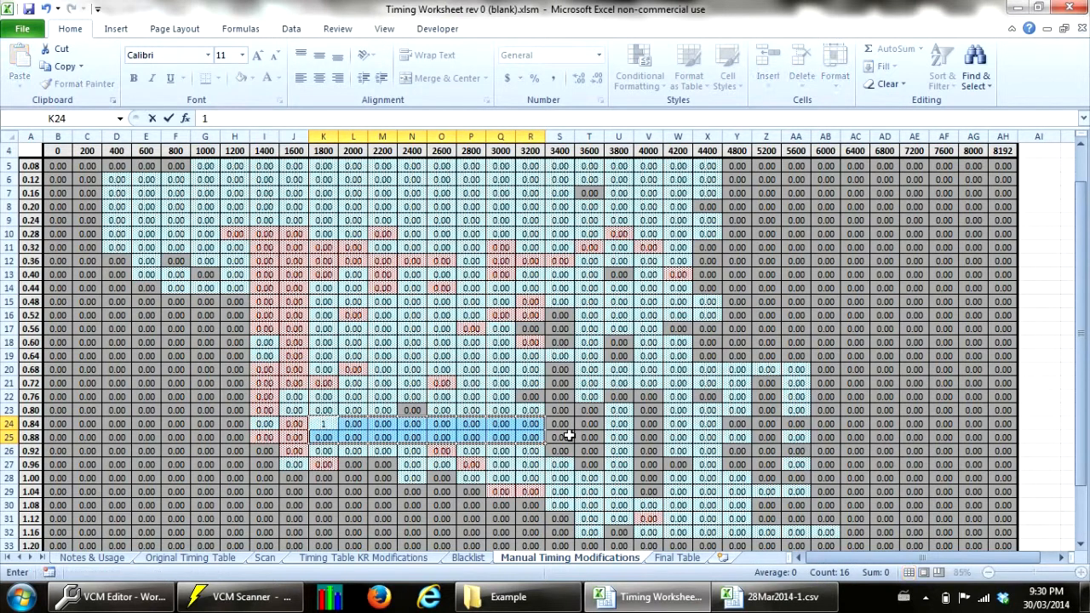
key("ctrl+Return")
scroll(364, 318, "up", 1)
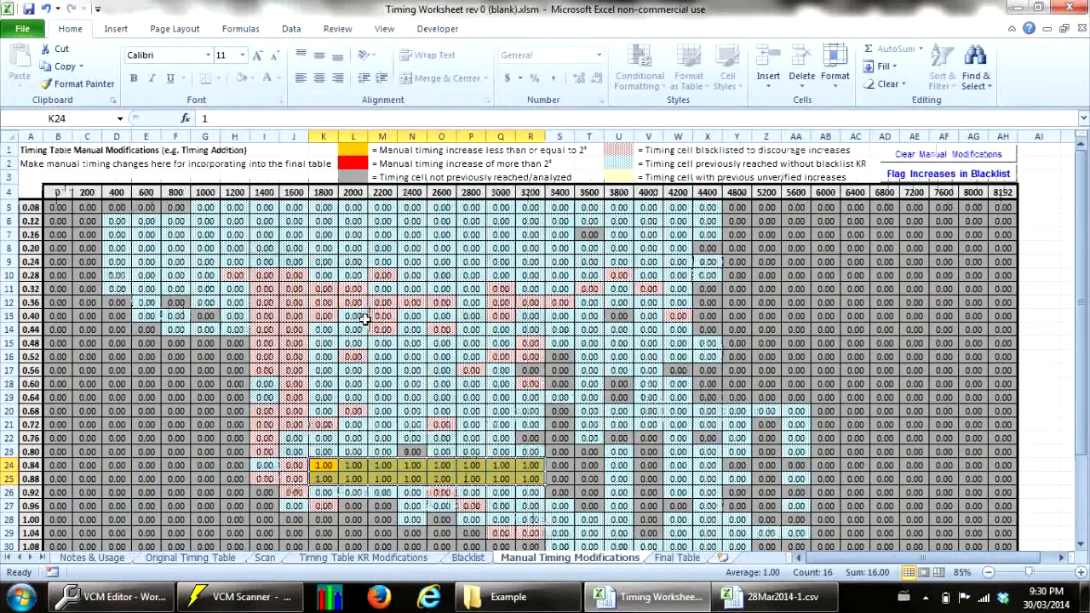
left_click(377, 314)
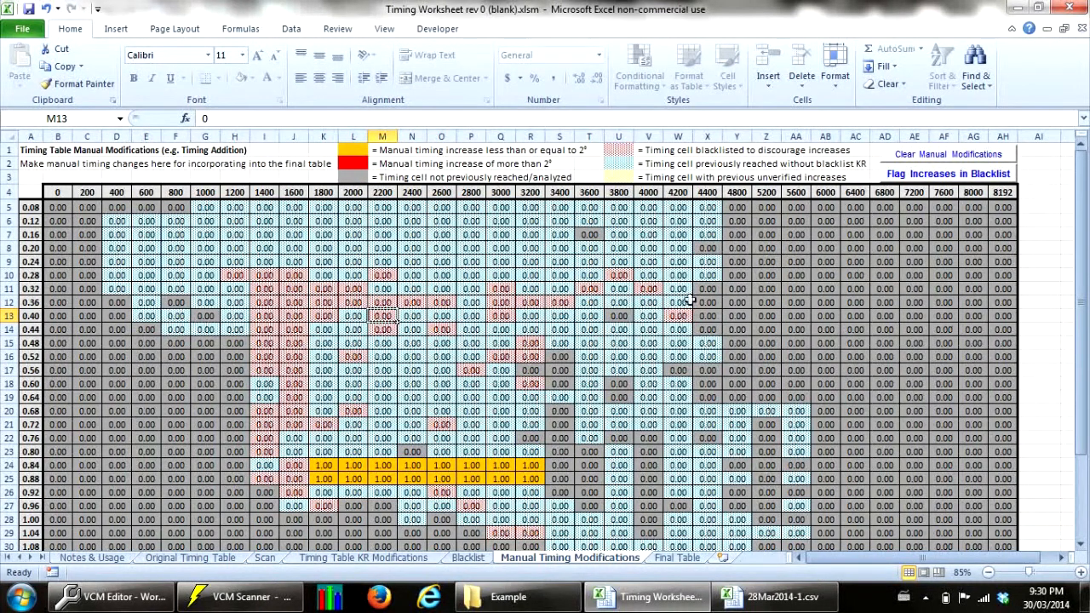
- Flag the manual timing increases in the Blacklist, accepting the prompts, and check the flagged cells in its 0.84 and 0.88 rows
left_click(943, 180)
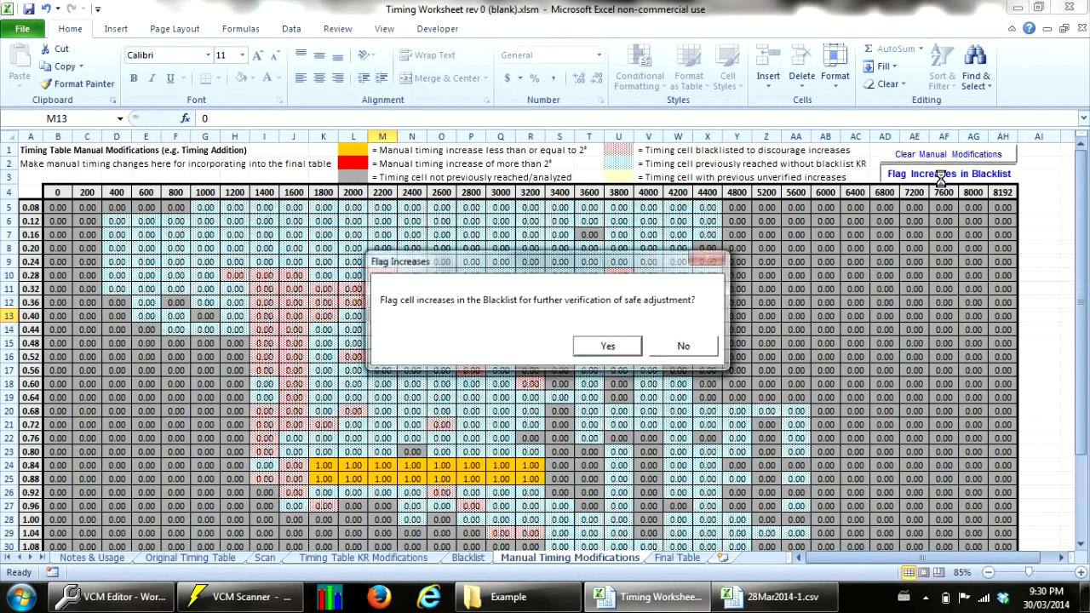
left_click(607, 347)
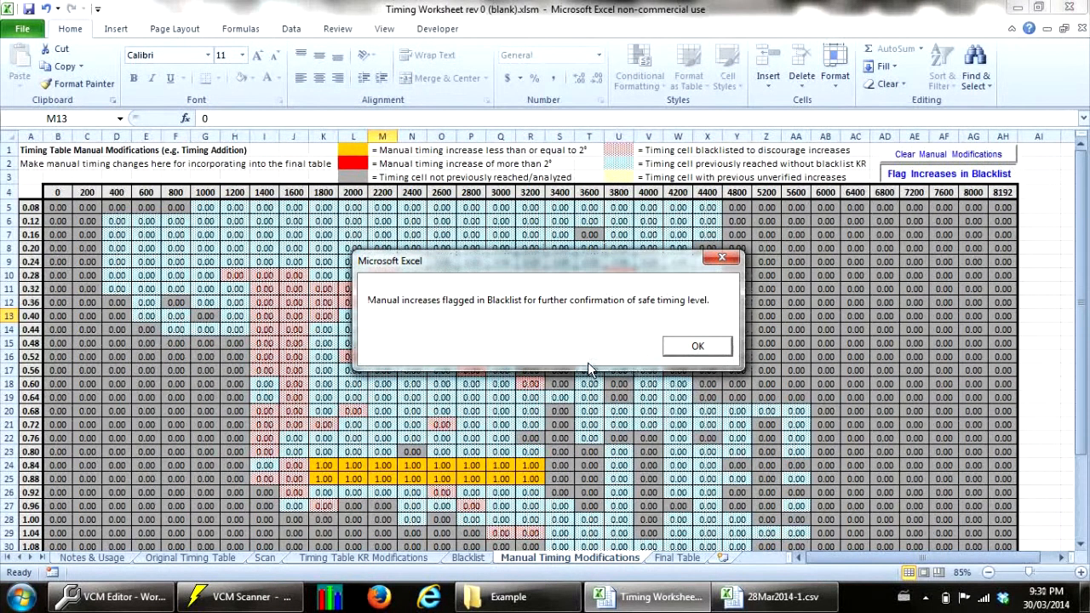
left_click(693, 346)
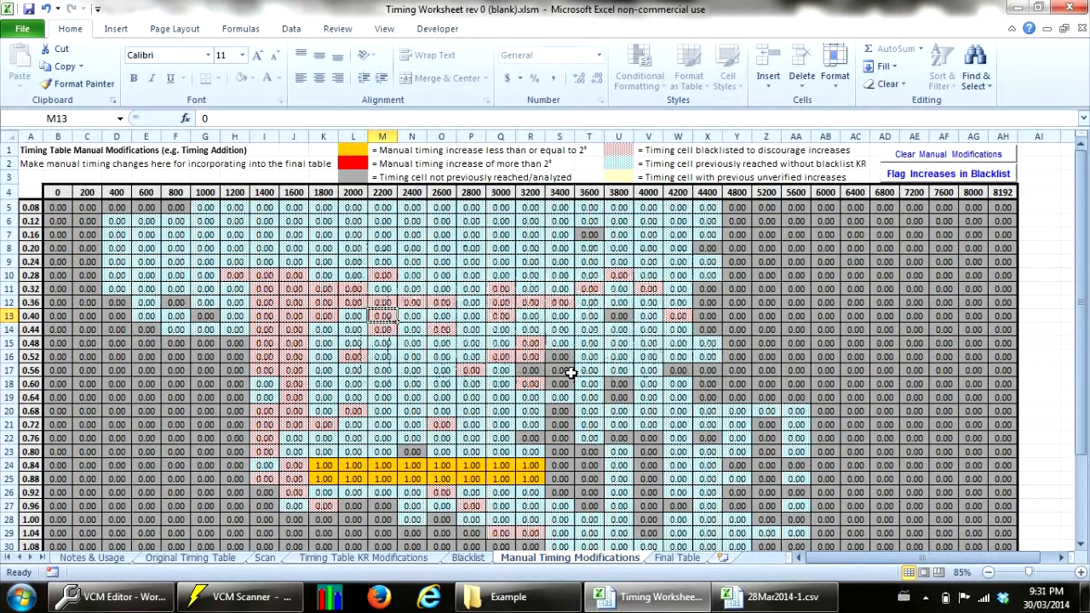
left_click(473, 559)
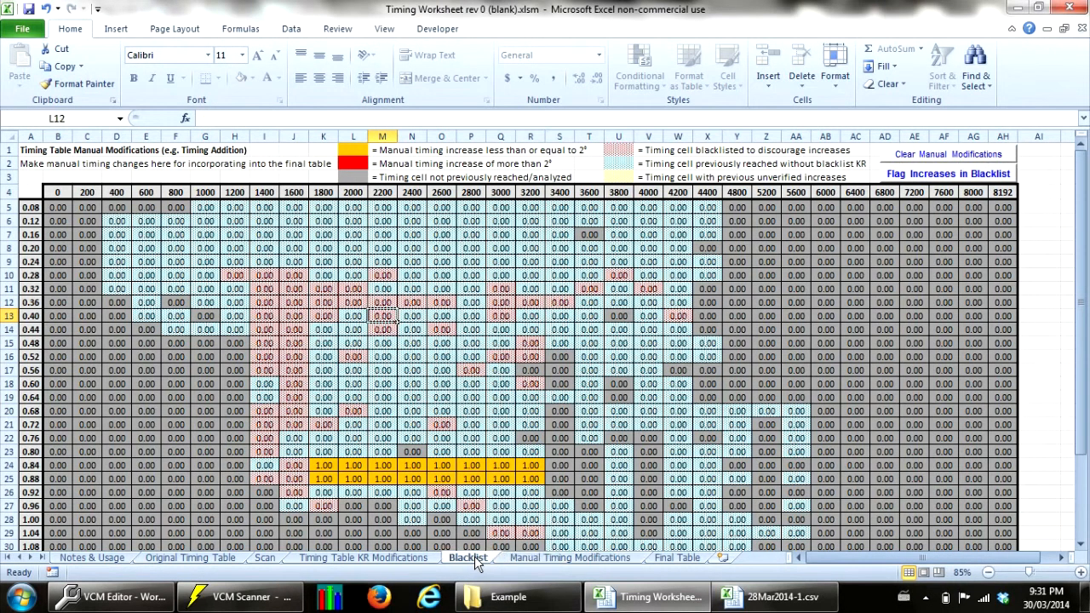
left_click_drag(324, 467, 523, 478)
left_click(528, 479)
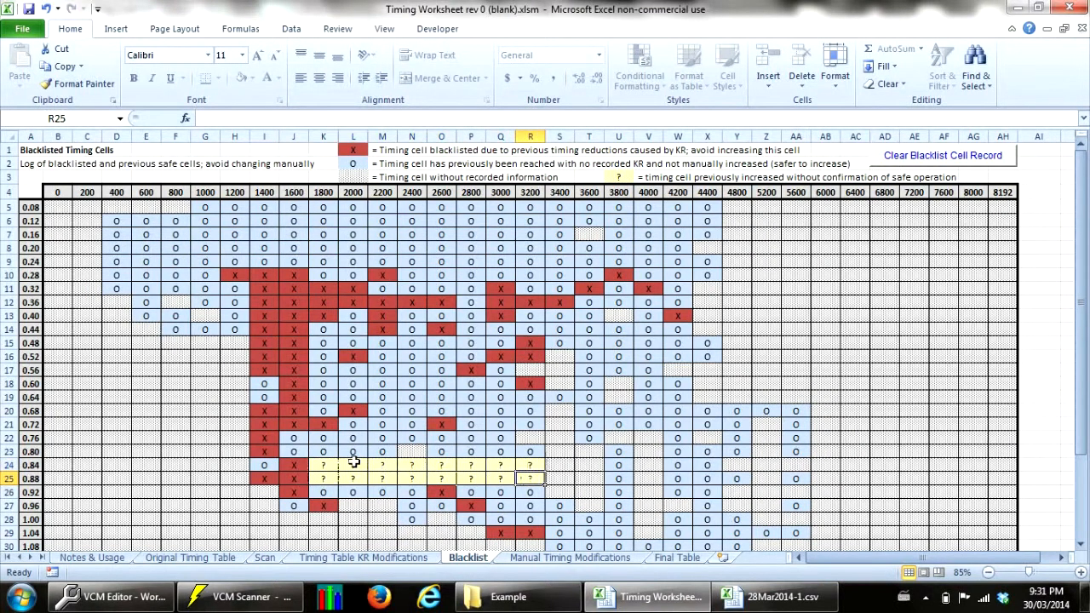
left_click(537, 452)
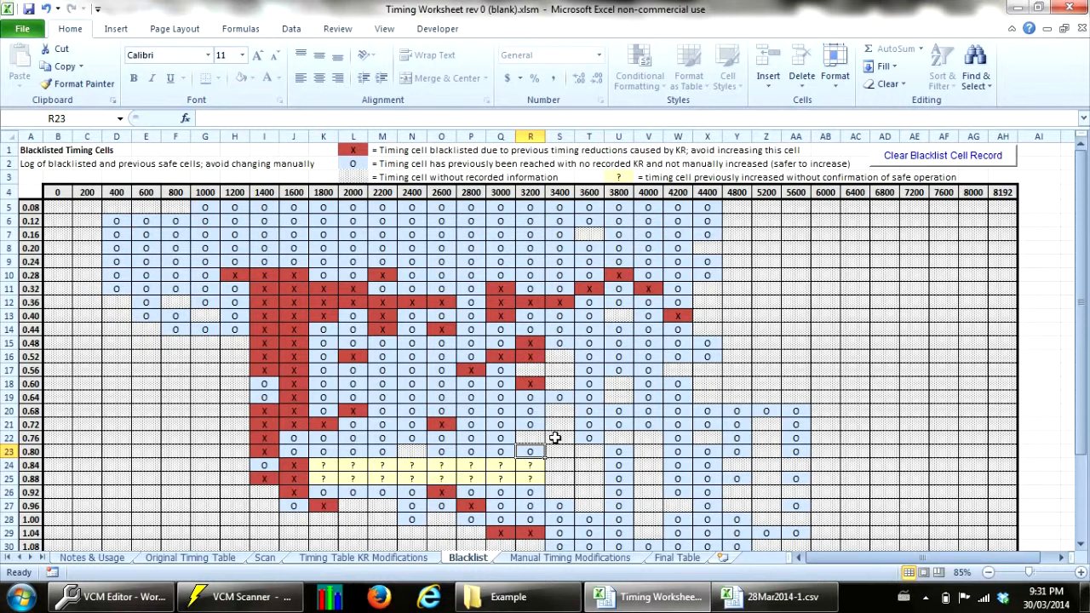
- Copy all timing values of the Final Table sheet from cell B5 onward, without the RPM and airmass labels
left_click(609, 559)
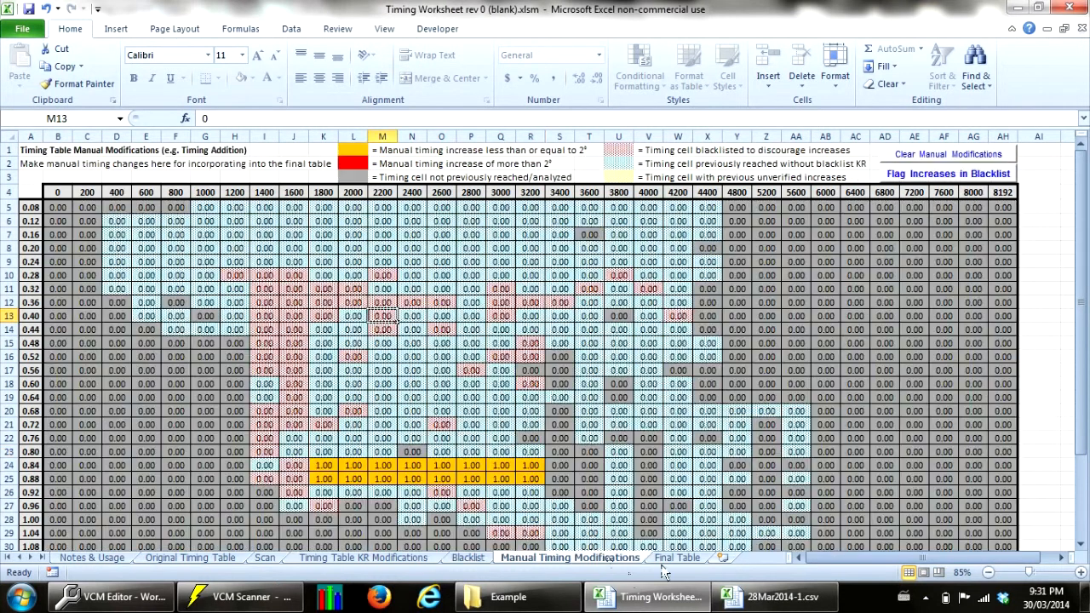
left_click(679, 559)
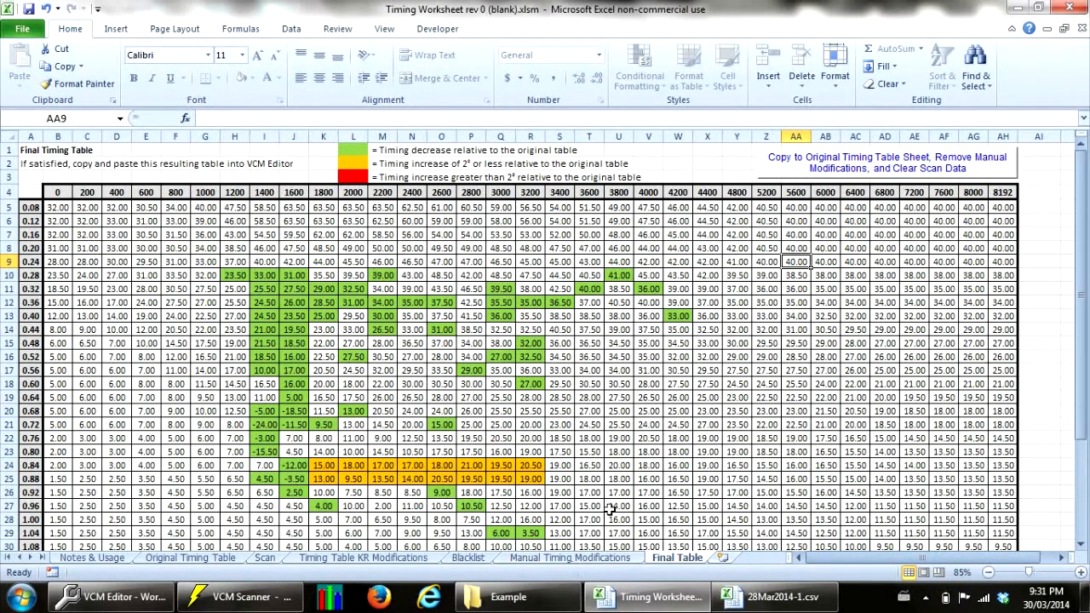
left_click_drag(58, 209, 1002, 542)
scroll(127, 247, "up", 3)
right_click(111, 228)
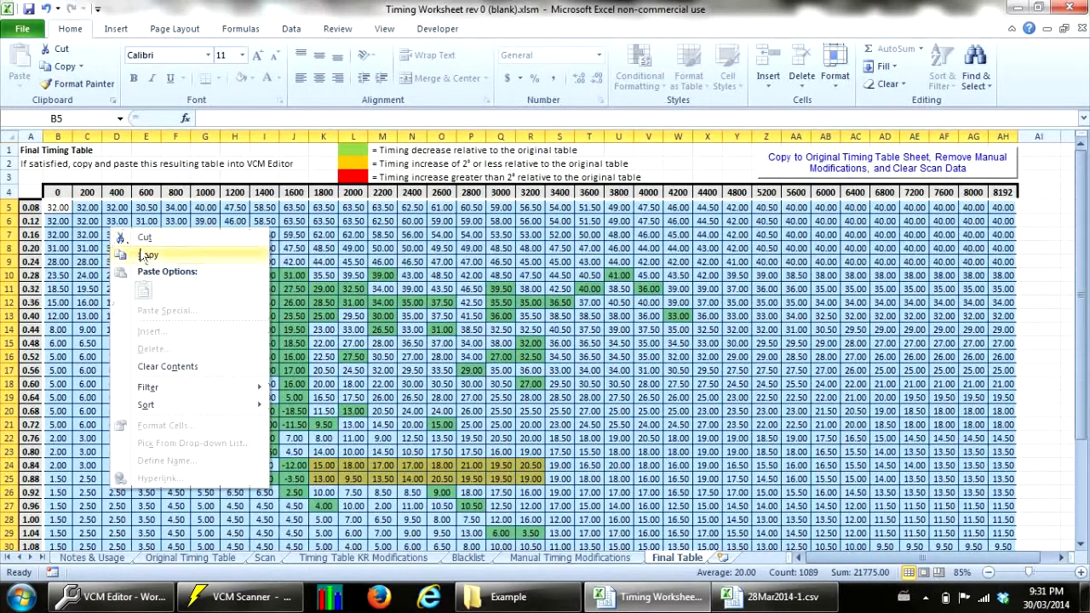
left_click(143, 256)
- Switch to VCM Editor, paste the copied timing values over the entire High Octane main spark table and close that table
left_click(114, 596)
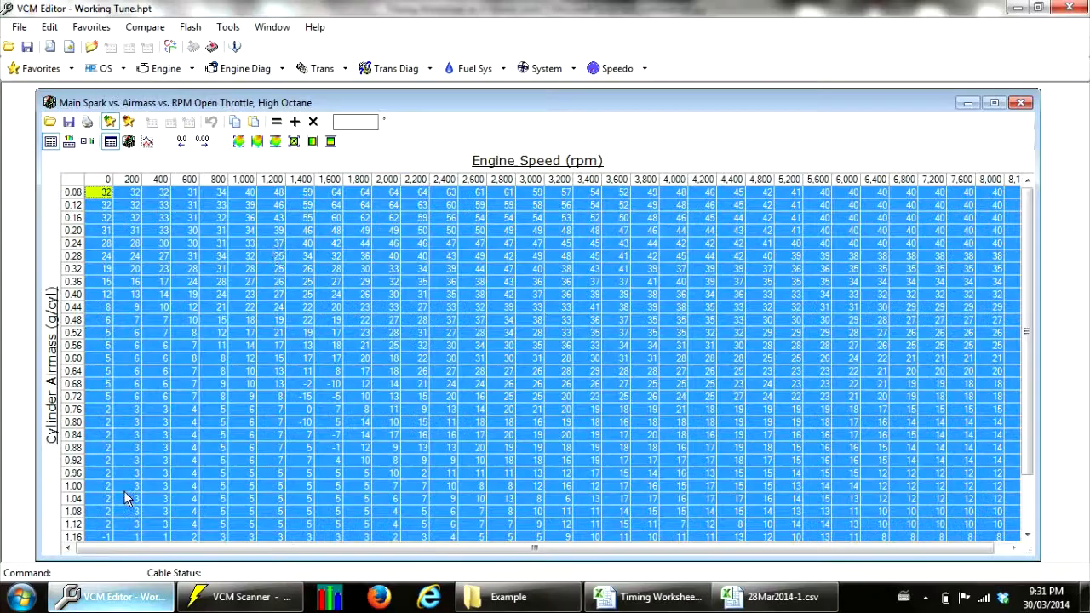
right_click(76, 179)
left_click(141, 223)
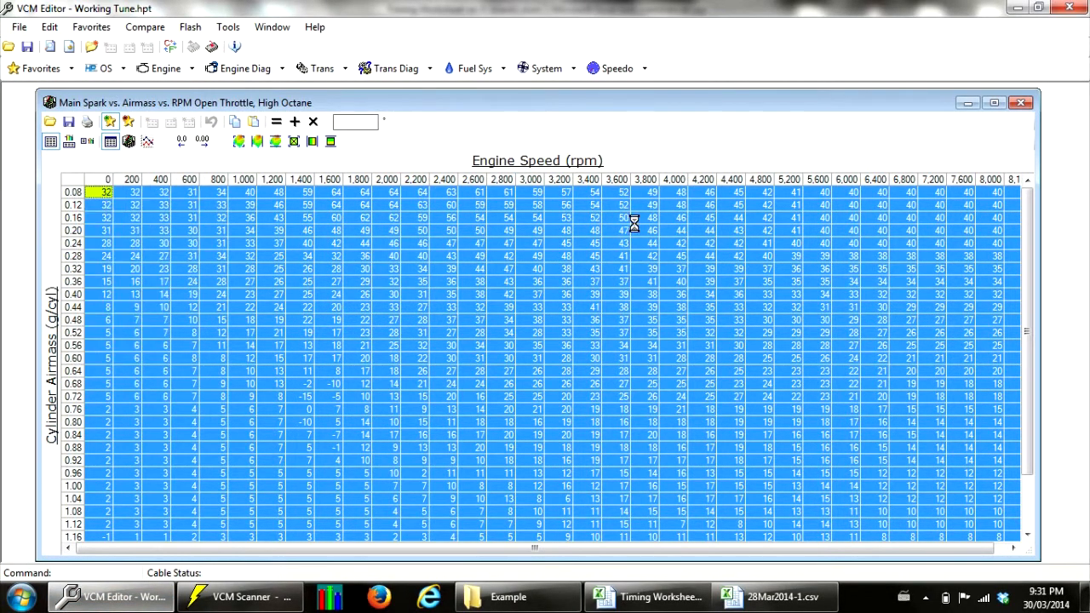
left_click(1021, 104)
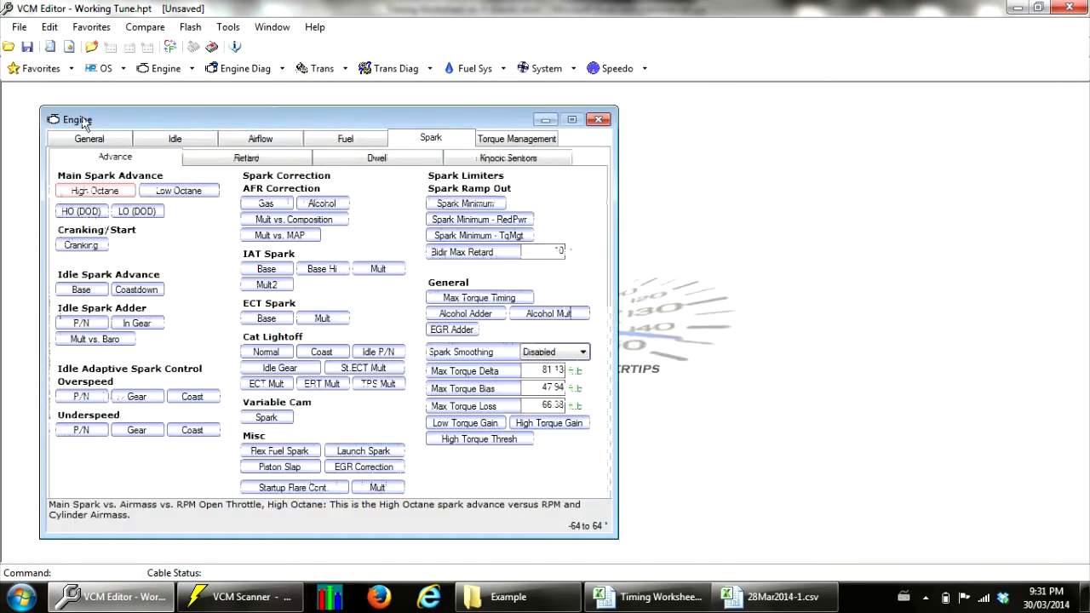
- Open the Low Octane main spark table, paste the same timing values over all its cells and close it
left_click(179, 191)
left_click(93, 179)
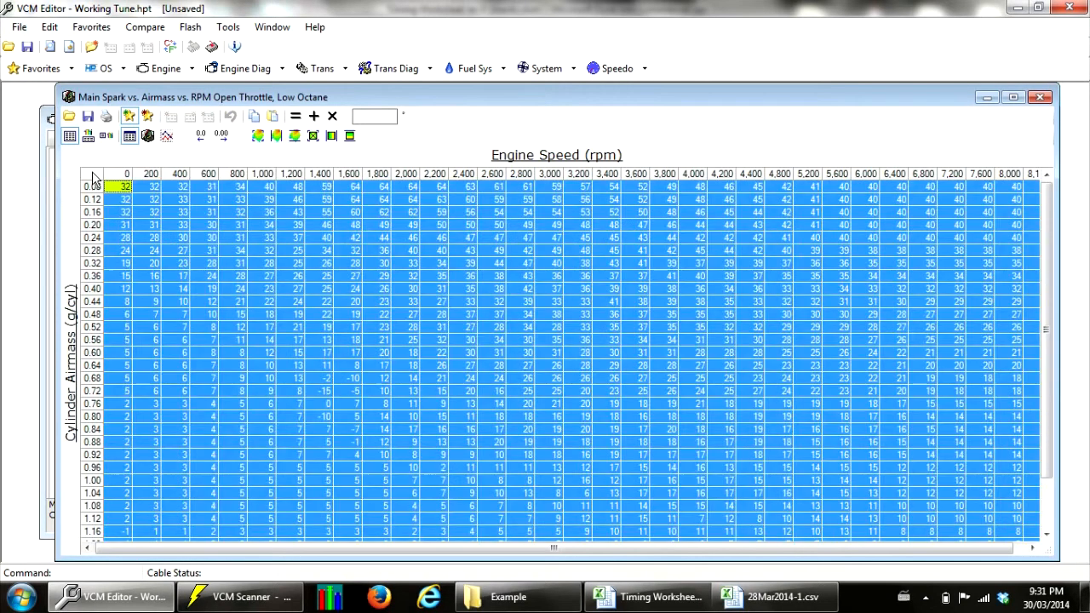
right_click(94, 178)
left_click(151, 216)
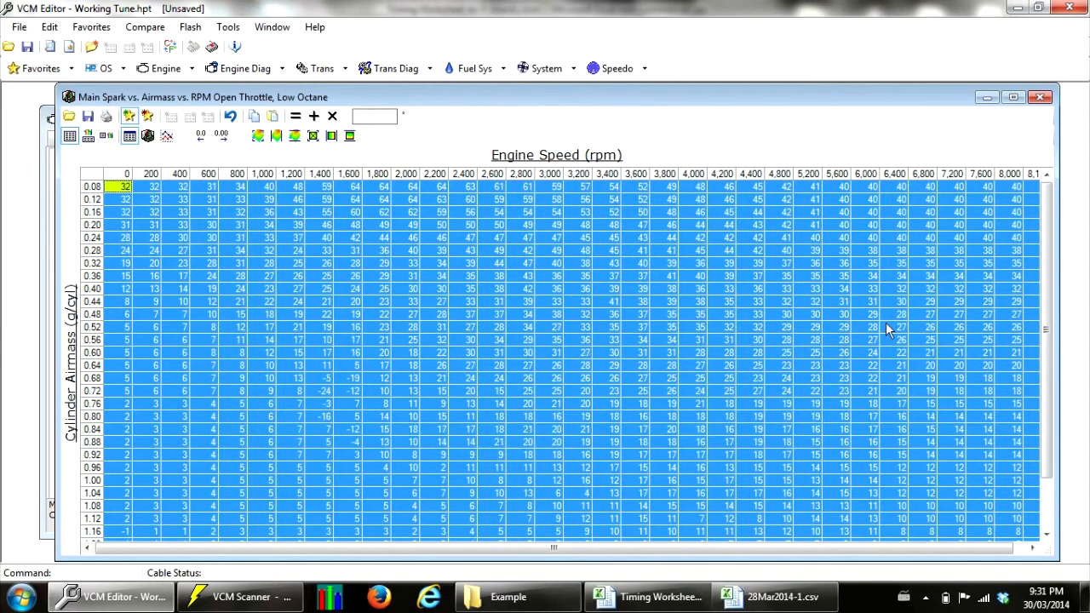
left_click(1041, 97)
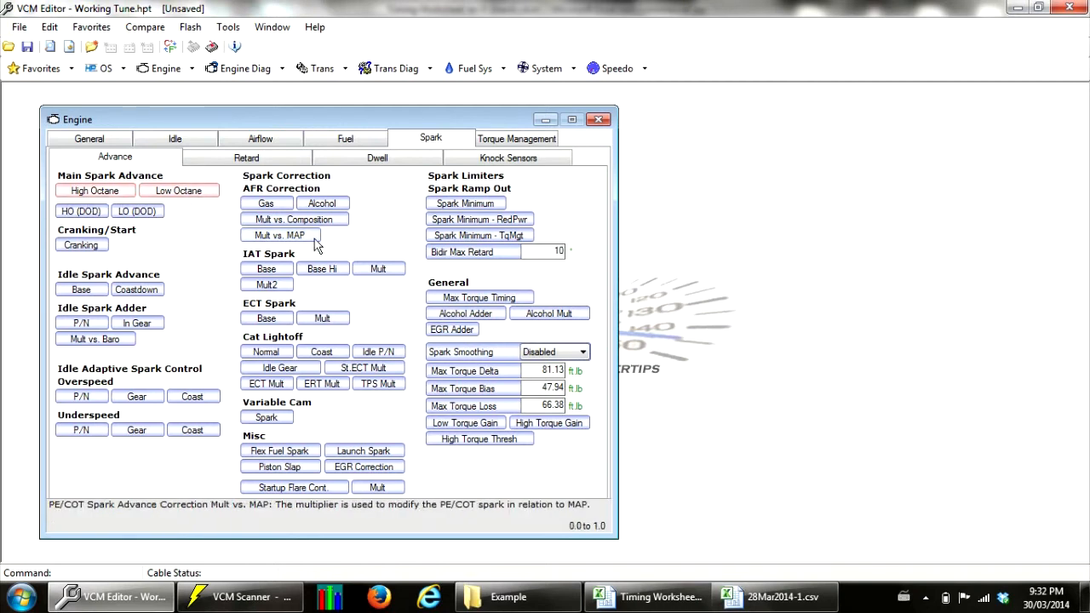
- Back in the timing worksheet's Final Table, finalize the iteration by copying to the original table sheet, removing manual modifications and clearing scan data
left_click(667, 601)
left_click(352, 207)
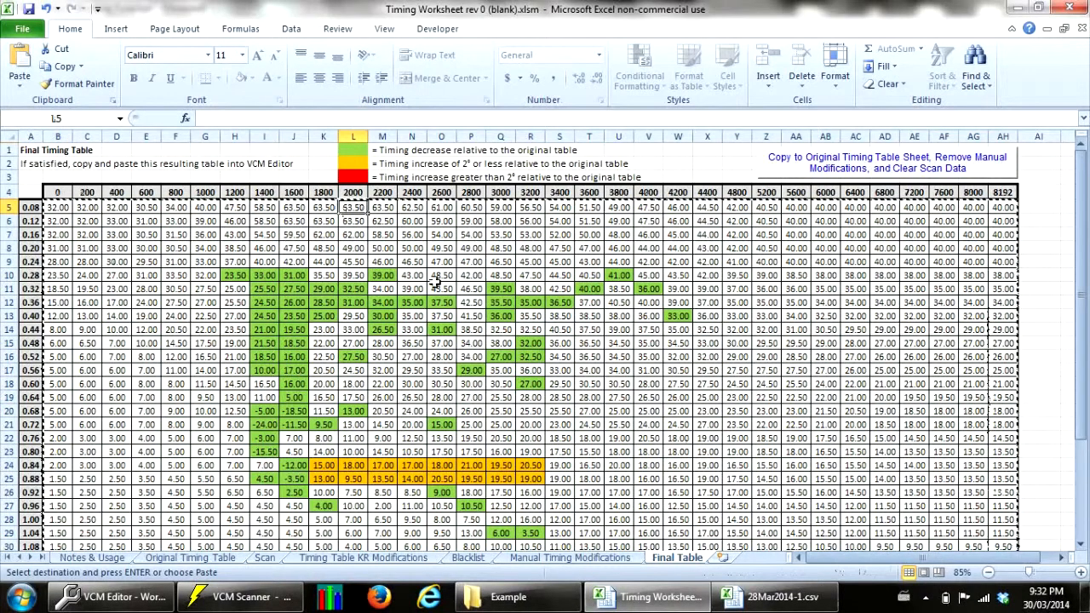
key("Escape")
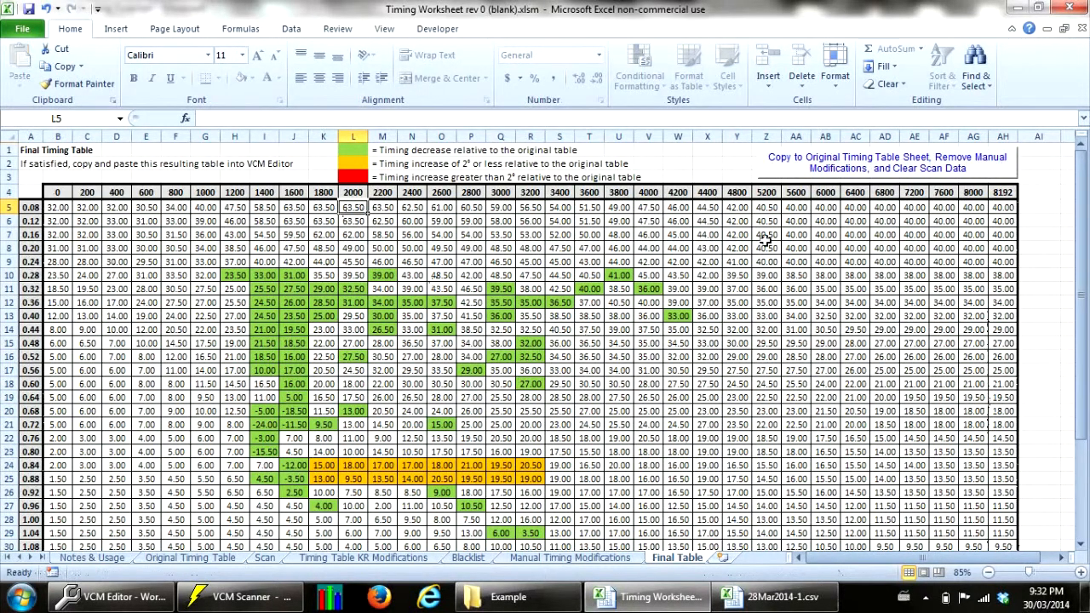
left_click(822, 246)
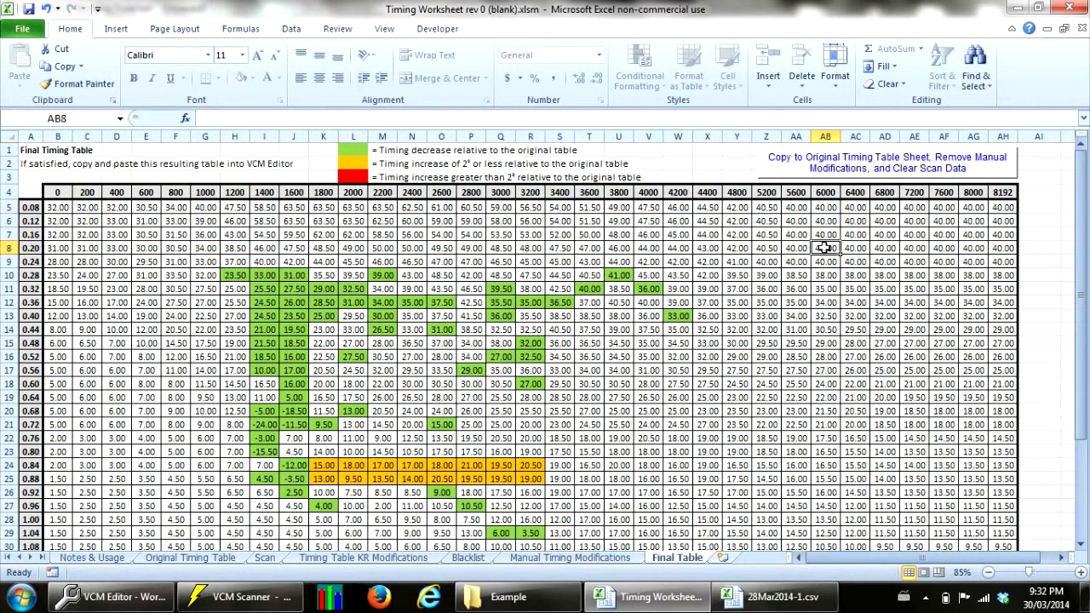
left_click(913, 175)
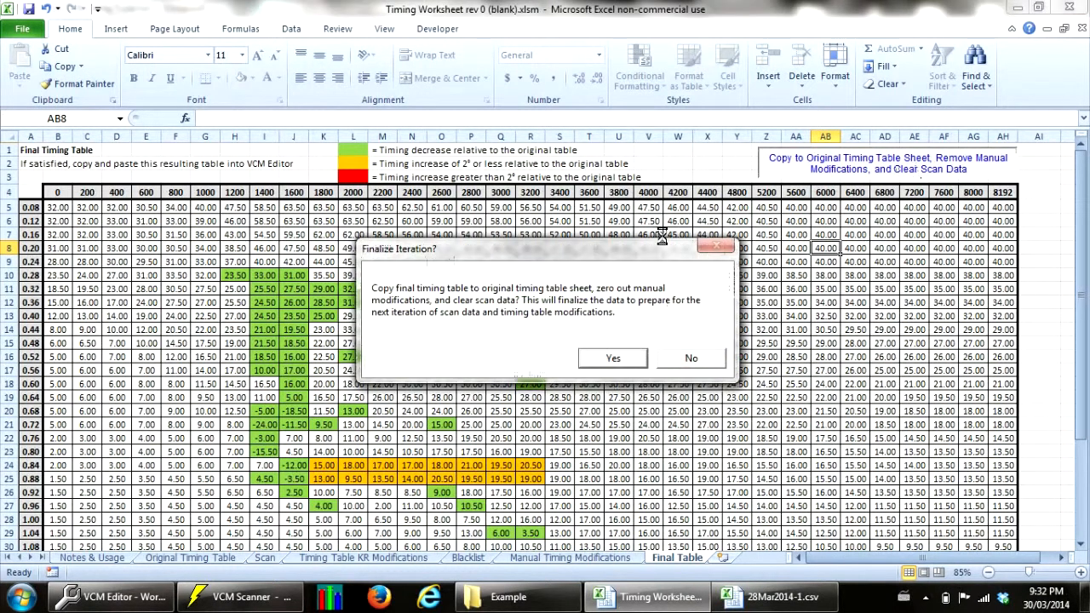
left_click(612, 358)
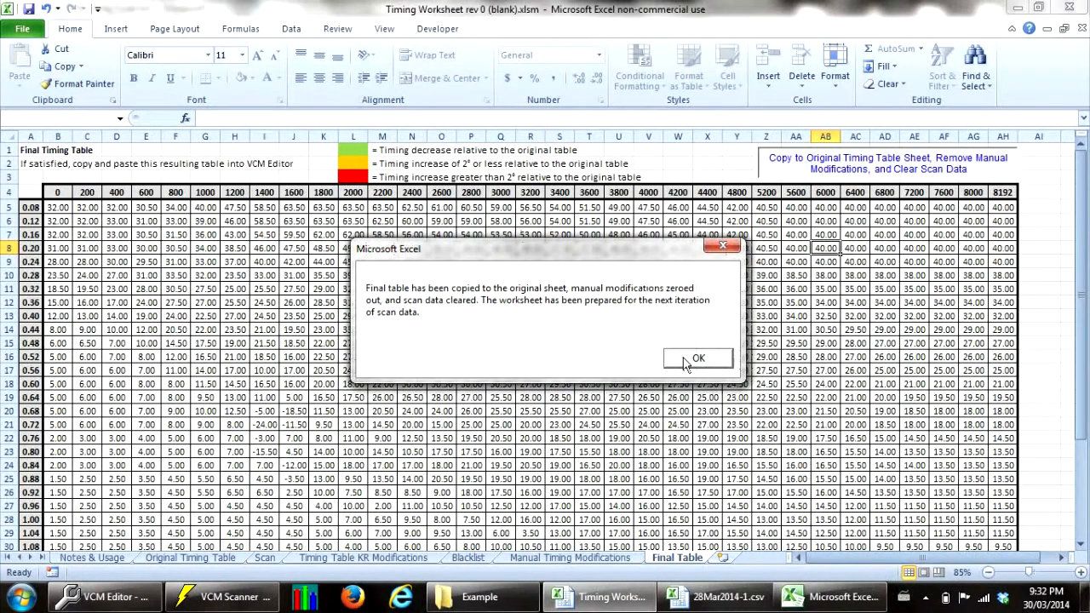
left_click(694, 360)
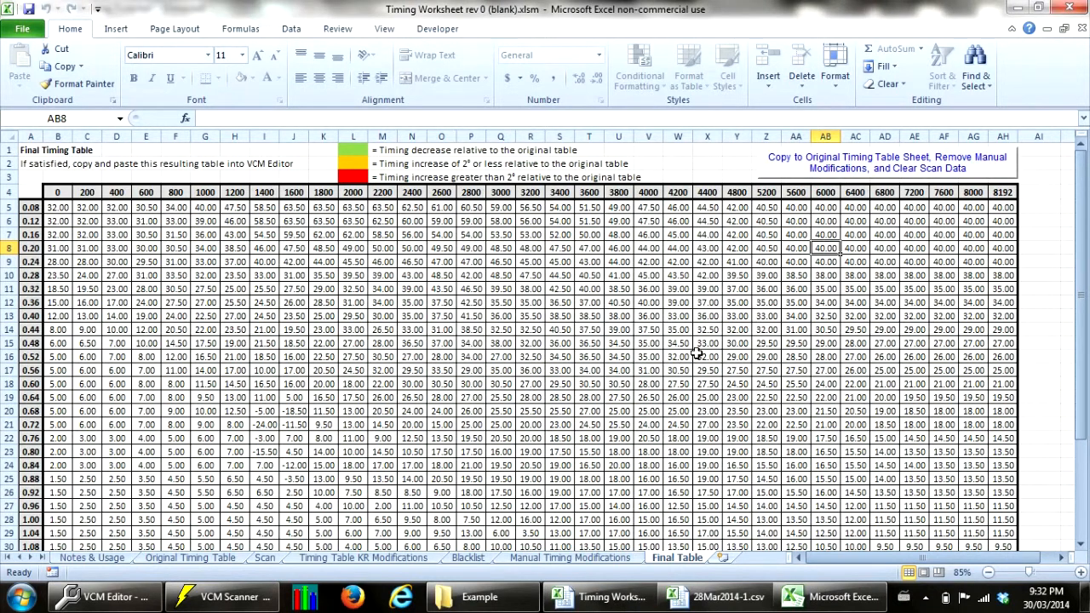
- Check the Blacklist flags, the Original Timing Table's transfer date and the Scan sheet's data columns, selecting cell A5
left_click(477, 560)
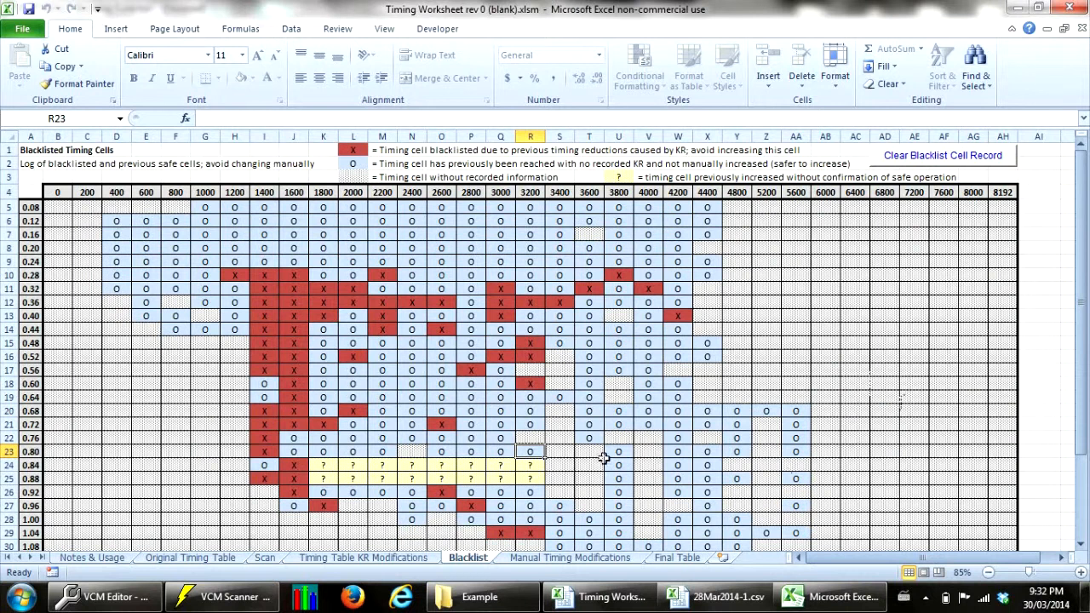
left_click(180, 559)
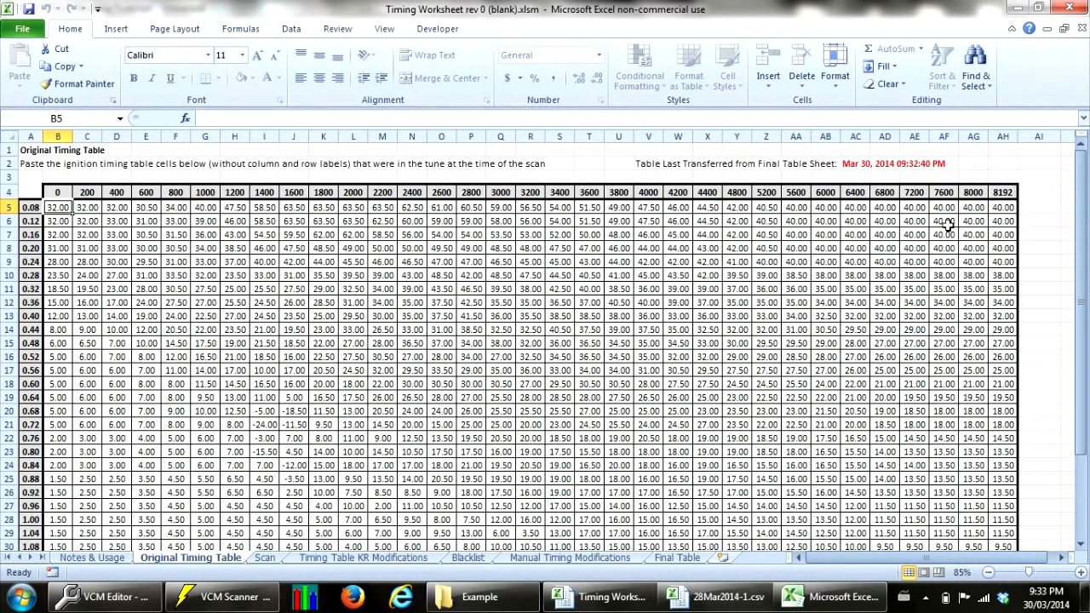
left_click(265, 557)
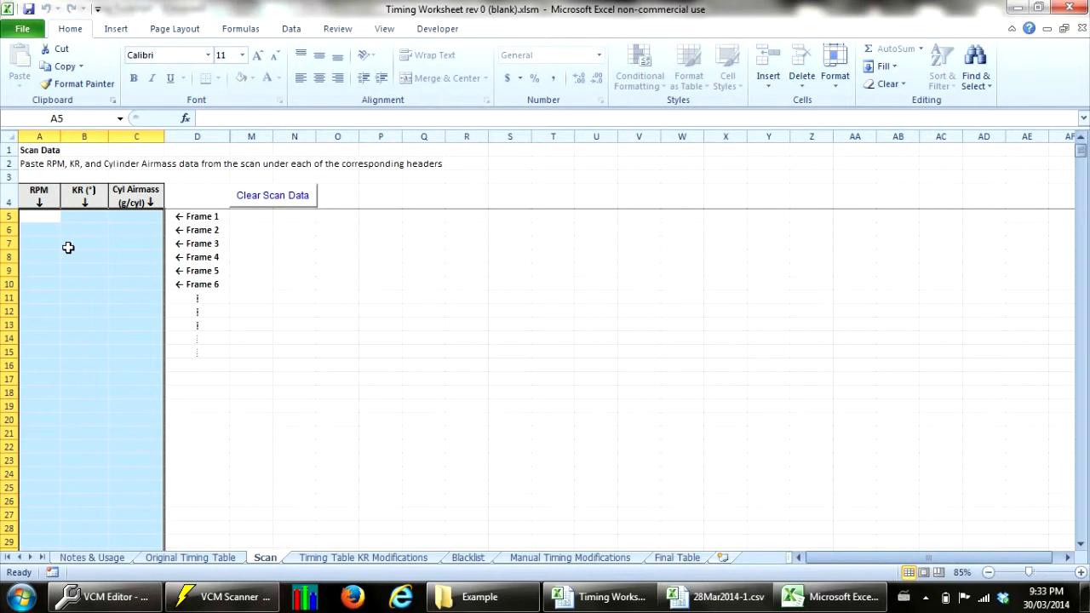
left_click(46, 219)
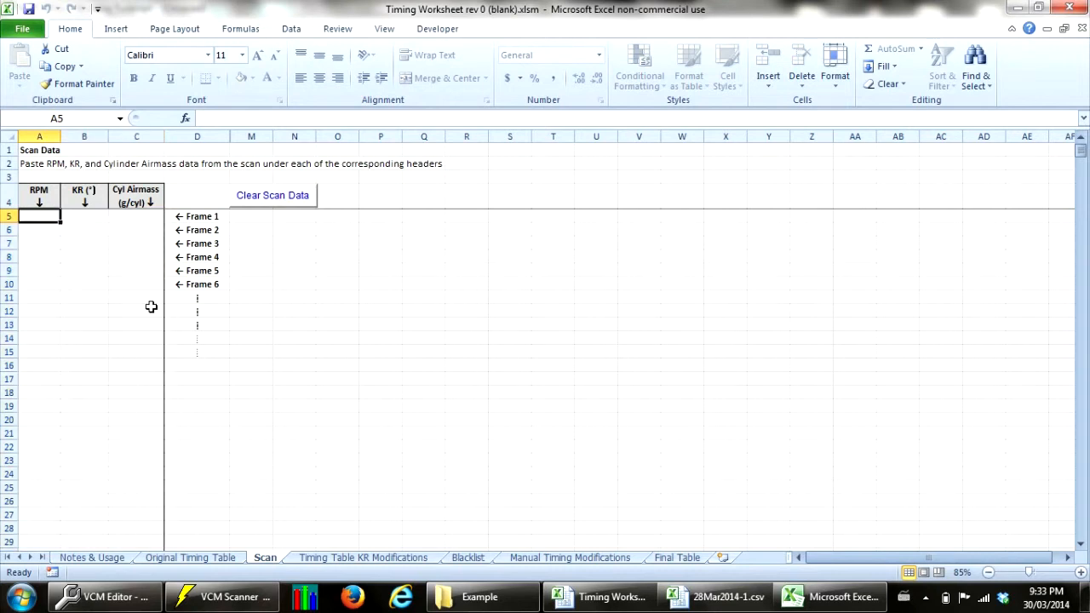
- Open the second scan log, 28Mar2014-2.csv, from the Example folder
left_click(481, 597)
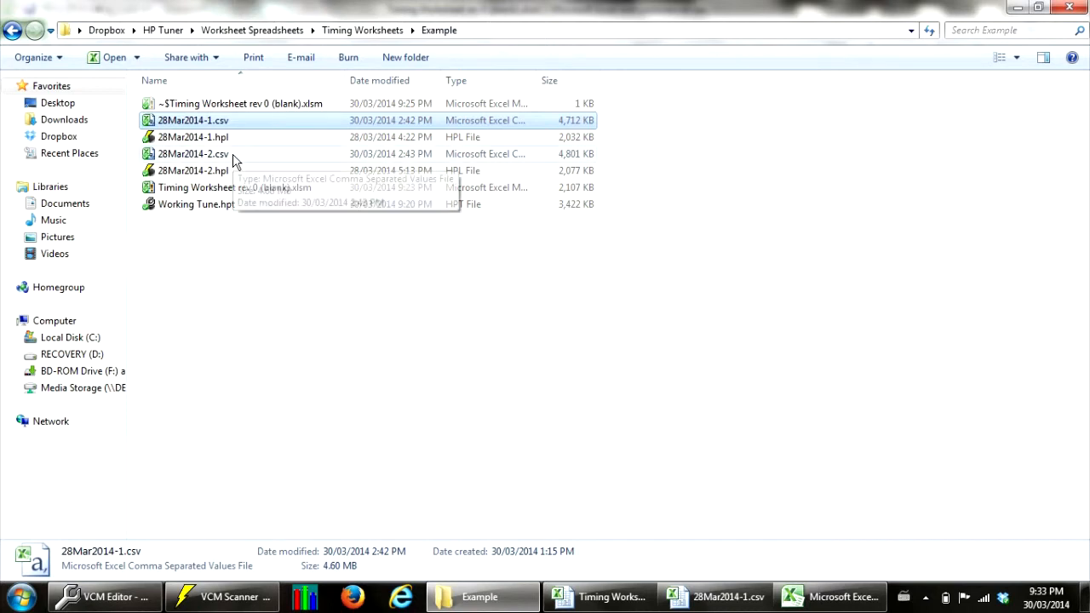
left_click(263, 370)
left_click(210, 162)
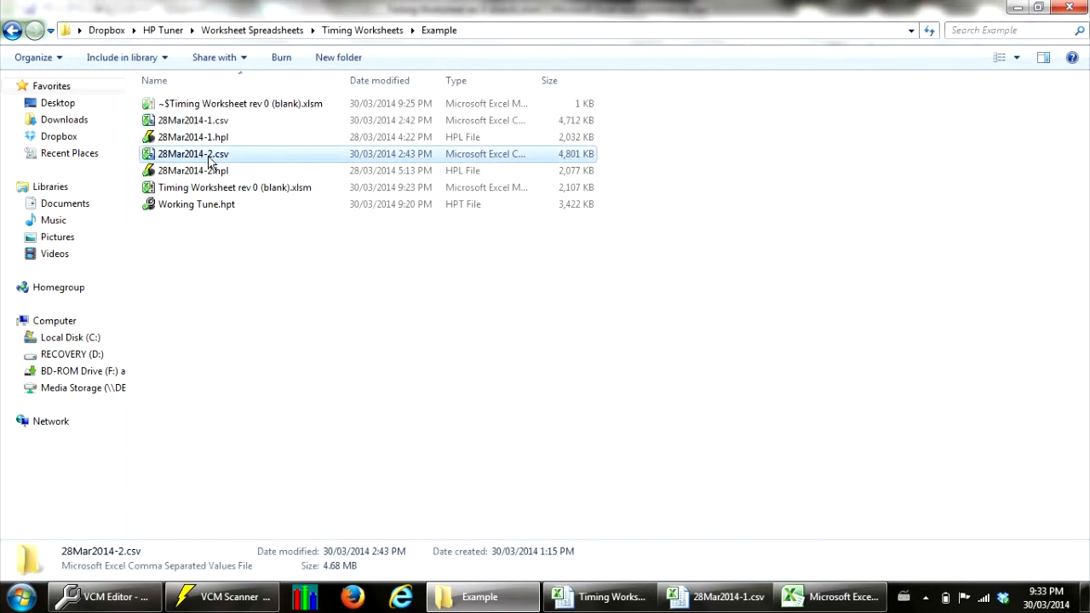
double_click(209, 162)
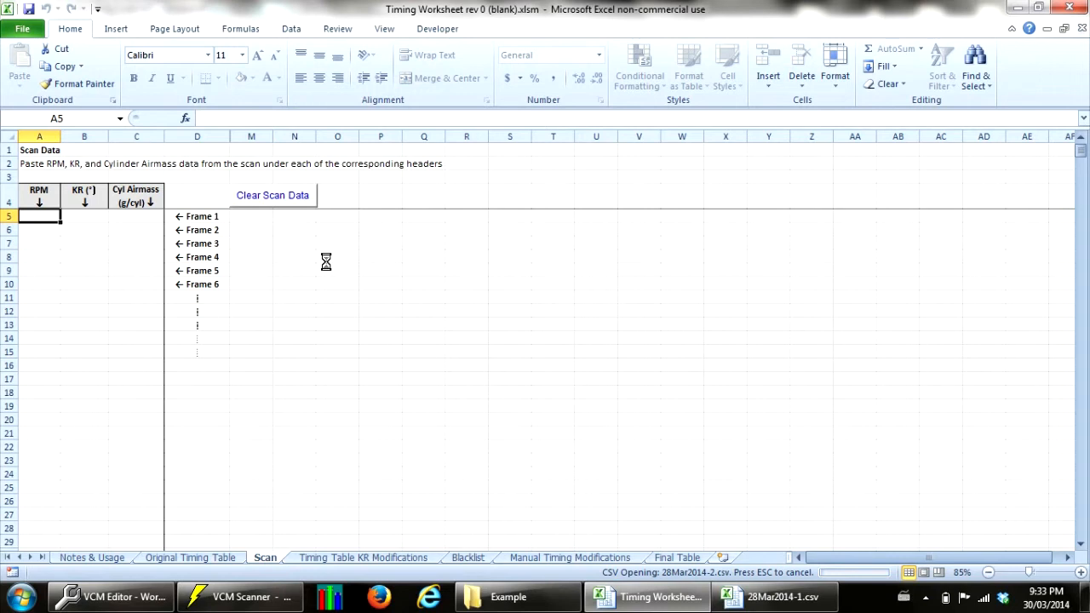
- Copy all Engine RPM, Knock Retard and Cylinder Airmass data in 28Mar2014-2.csv, from C9 through the last row of column E
left_click(164, 284)
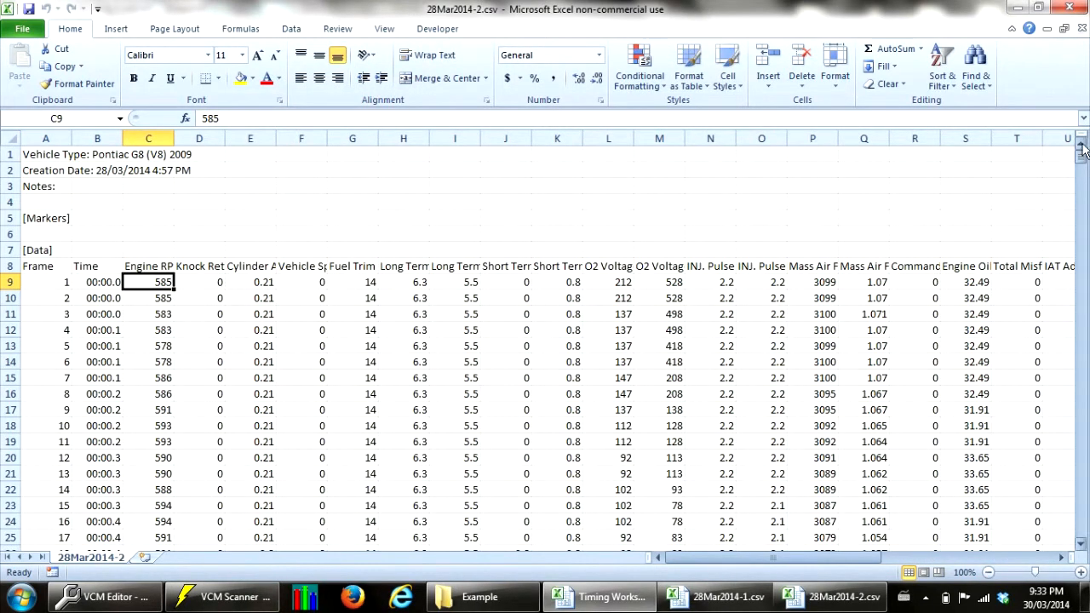
left_click_drag(1083, 150, 1080, 555)
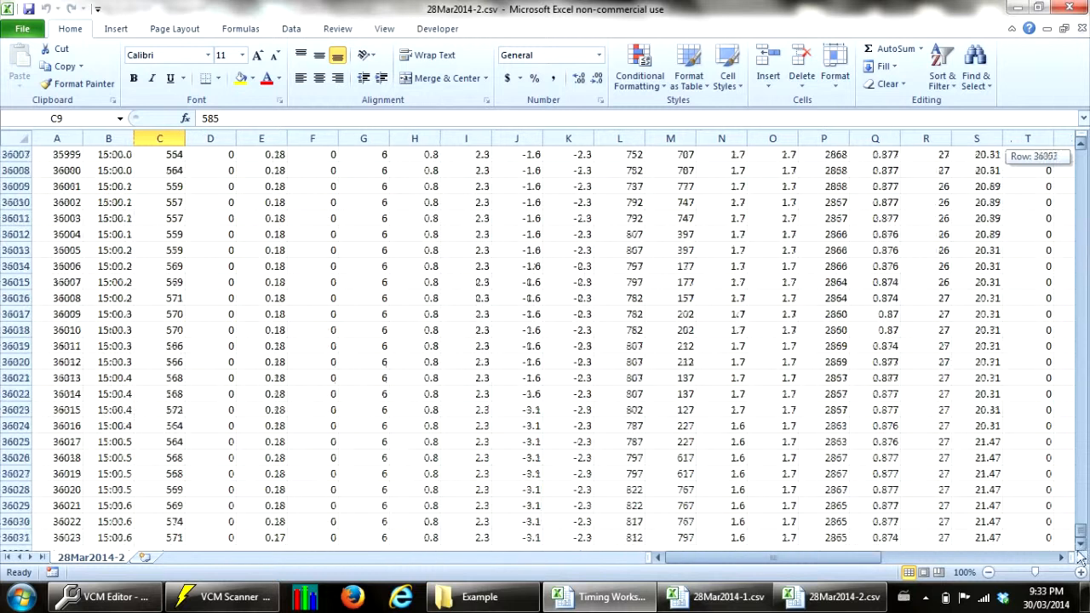
left_click(247, 533, "shift")
right_click(187, 360)
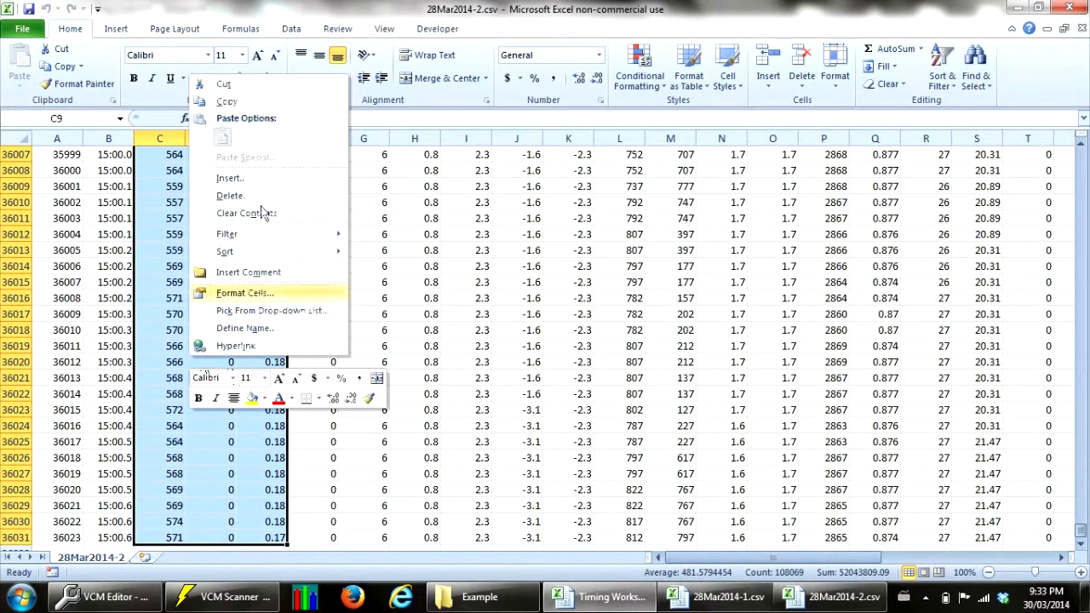
left_click(258, 103)
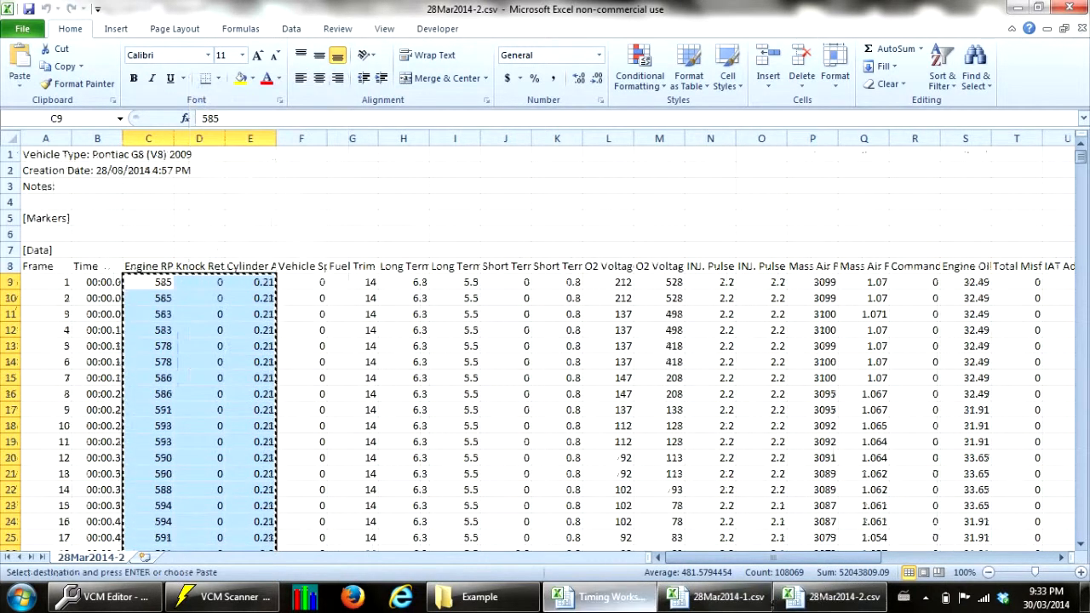
- Switch to the timing worksheet and paste the copied scan data into the Scan sheet starting at cell A5
left_click(600, 597)
left_click(566, 599)
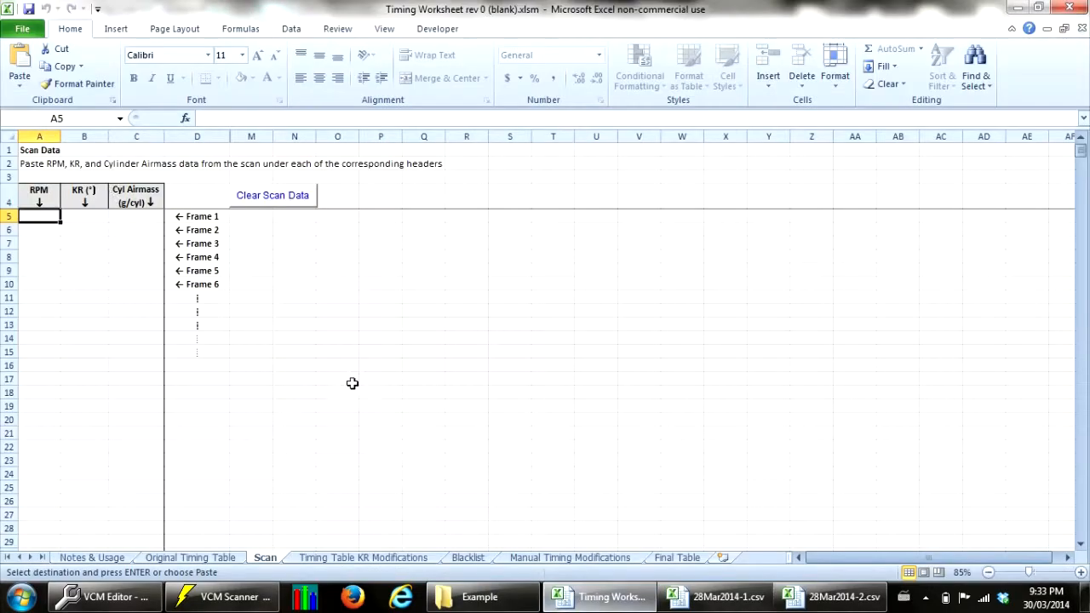
right_click(49, 217)
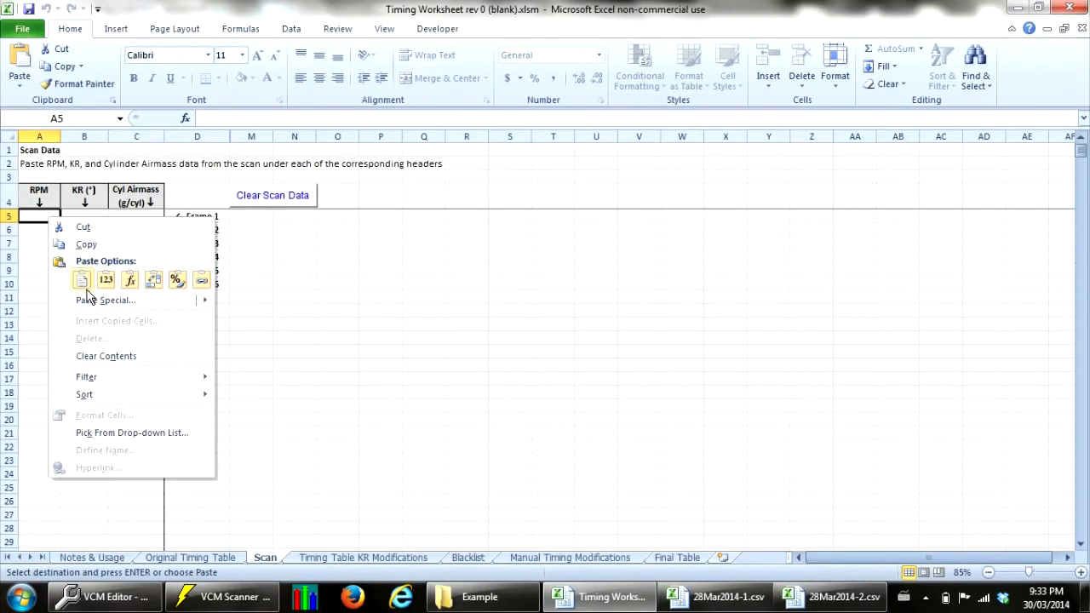
left_click(81, 280)
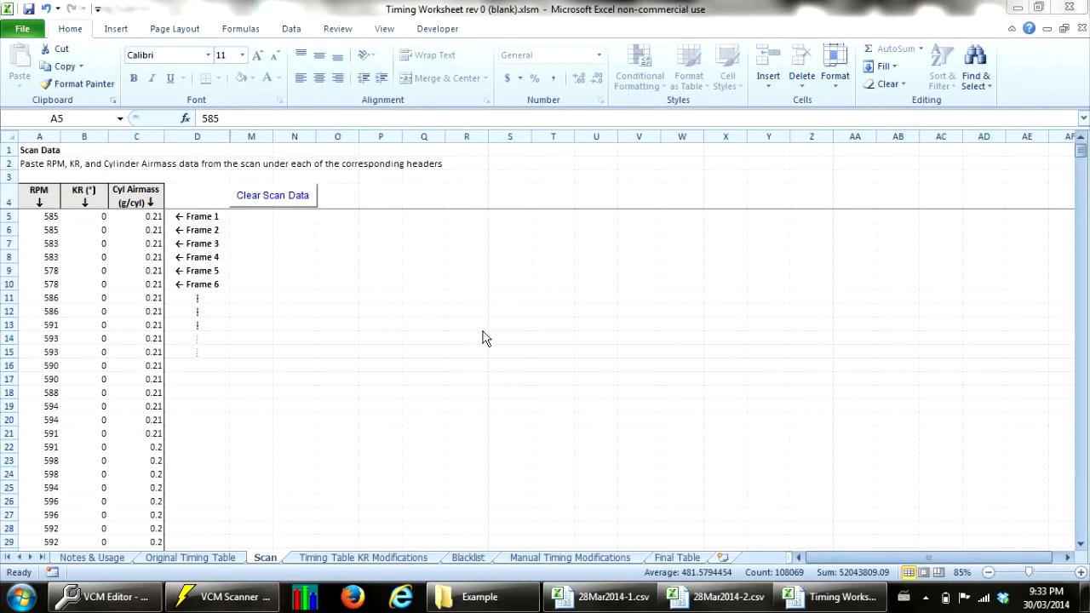
- From the Timing Table KR Modifications sheet, add the KR and safe cells to the blacklist and accept the update
left_click(317, 558)
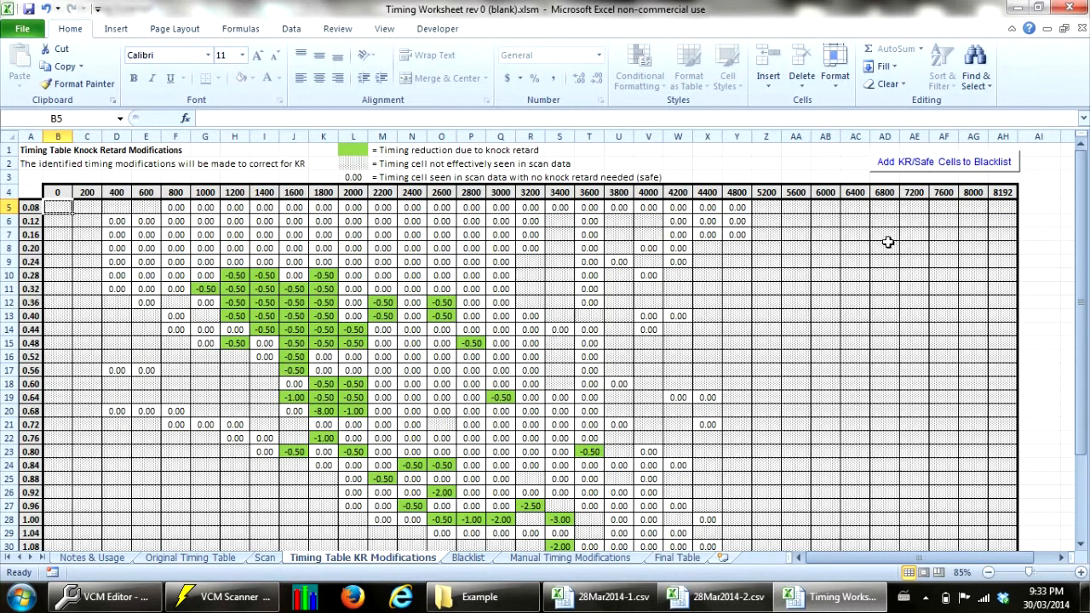
left_click(954, 162)
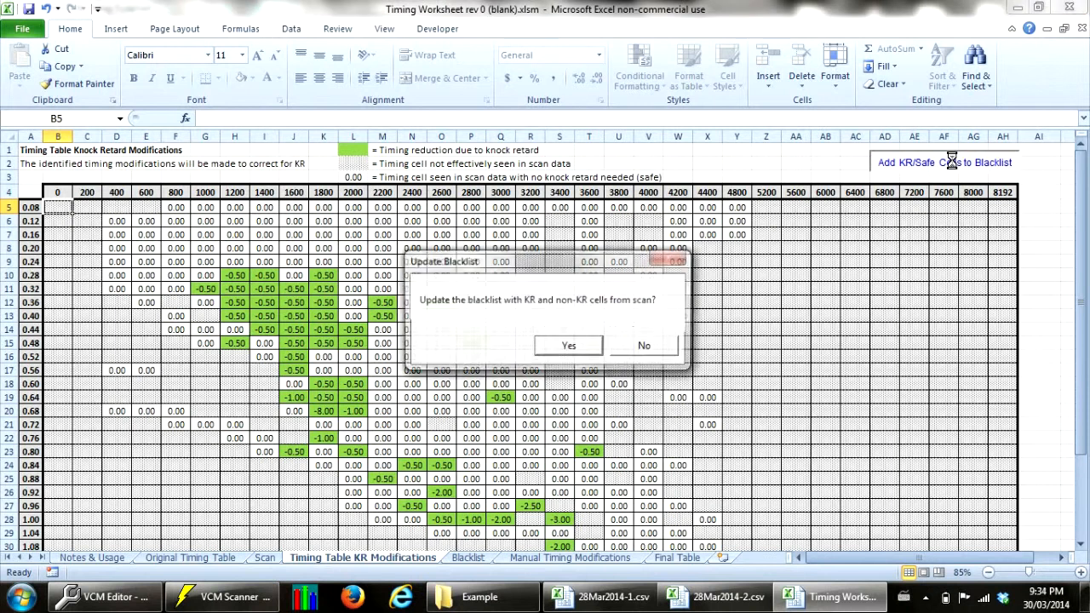
left_click(587, 354)
left_click(600, 347)
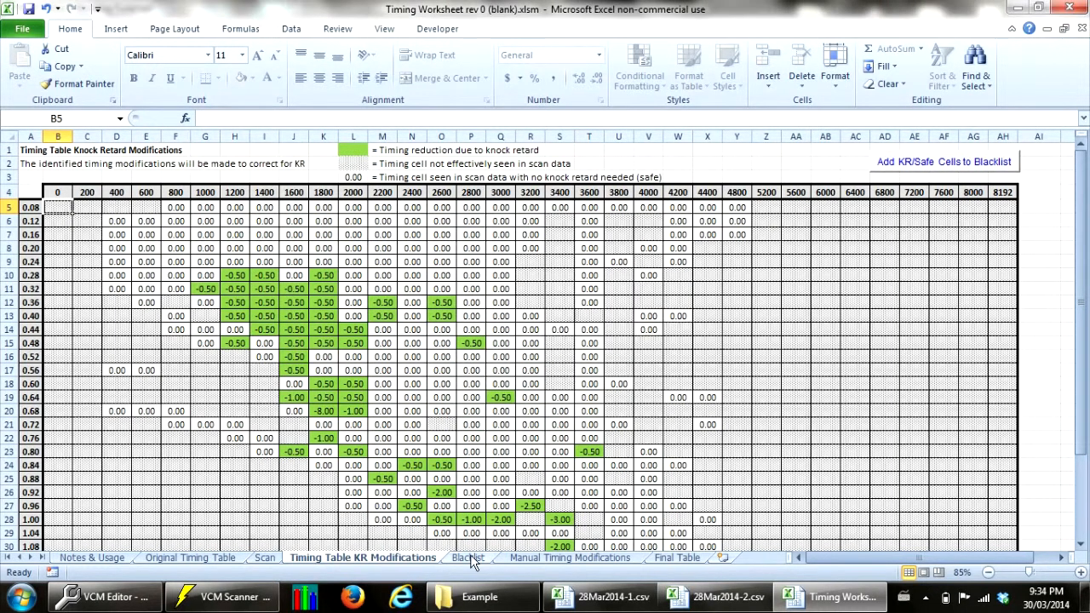
- Inspect the Blacklist's unverified increase flags in the 0.88 row at 1800 and 3200 RPM, and the neighbouring 3400 RPM cell
left_click(469, 561)
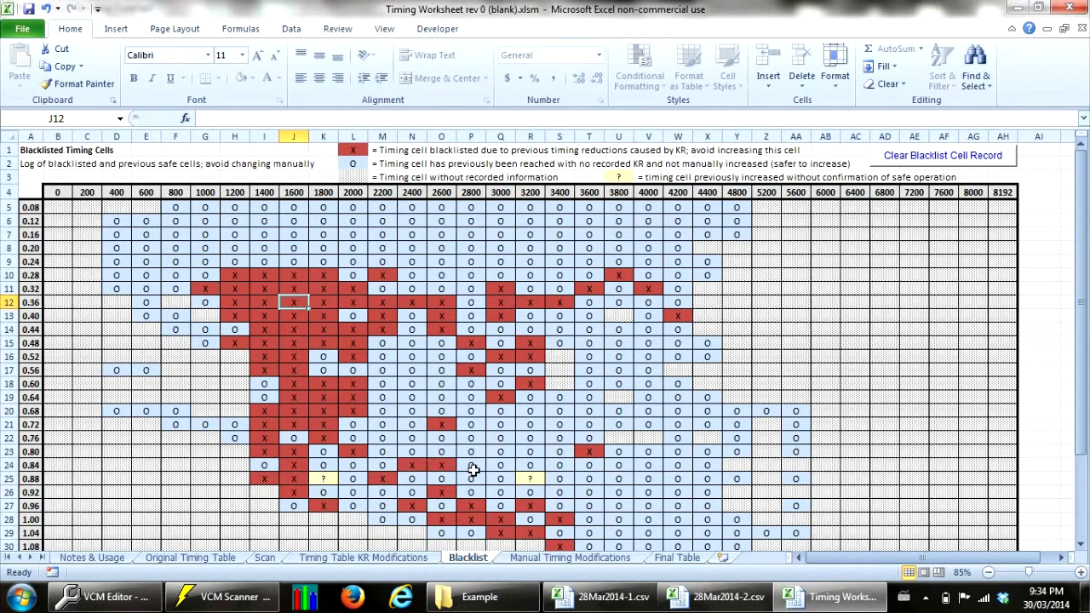
left_click(323, 479)
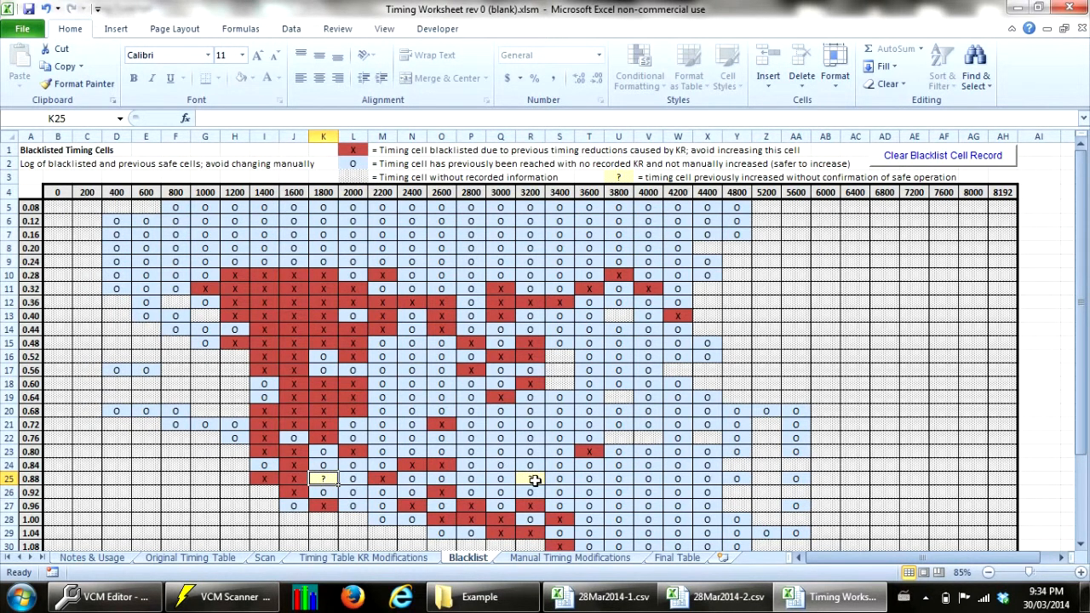
left_click(529, 480)
left_click(562, 479)
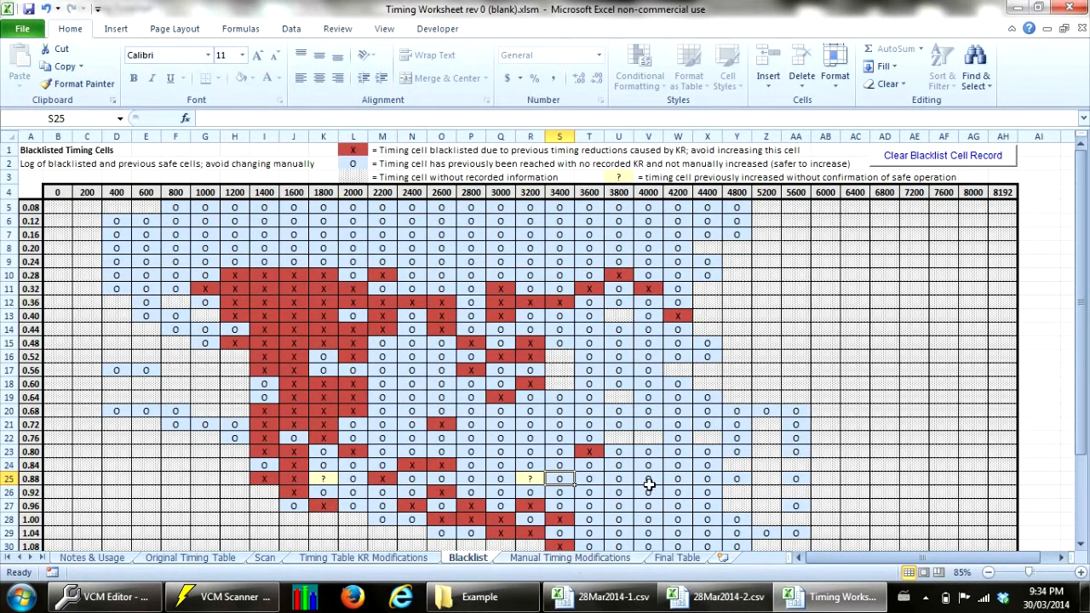
- In Manual Timing Modifications, enter 1 in every cell from 3400 to 4400 RPM across the 0.84 to 0.96 rows
left_click(538, 559)
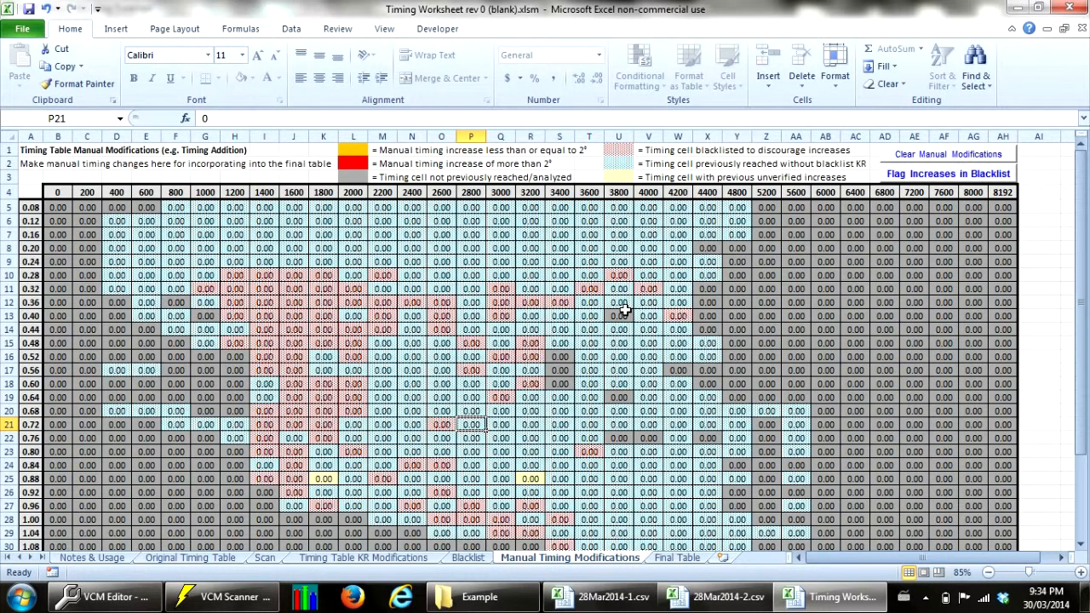
scroll(652, 476, "down", 1)
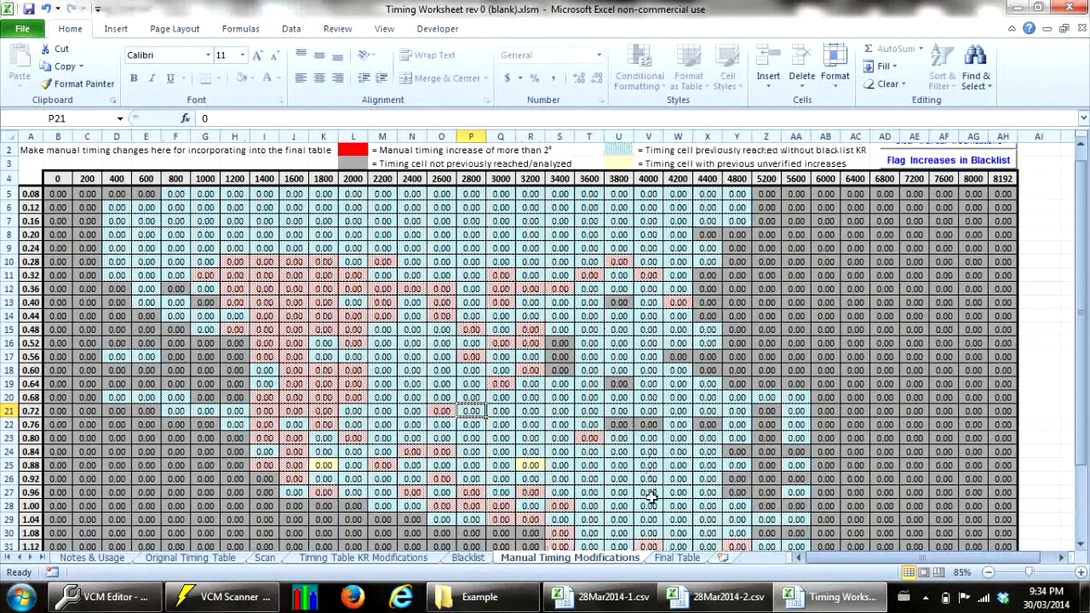
scroll(646, 422, "down", 2)
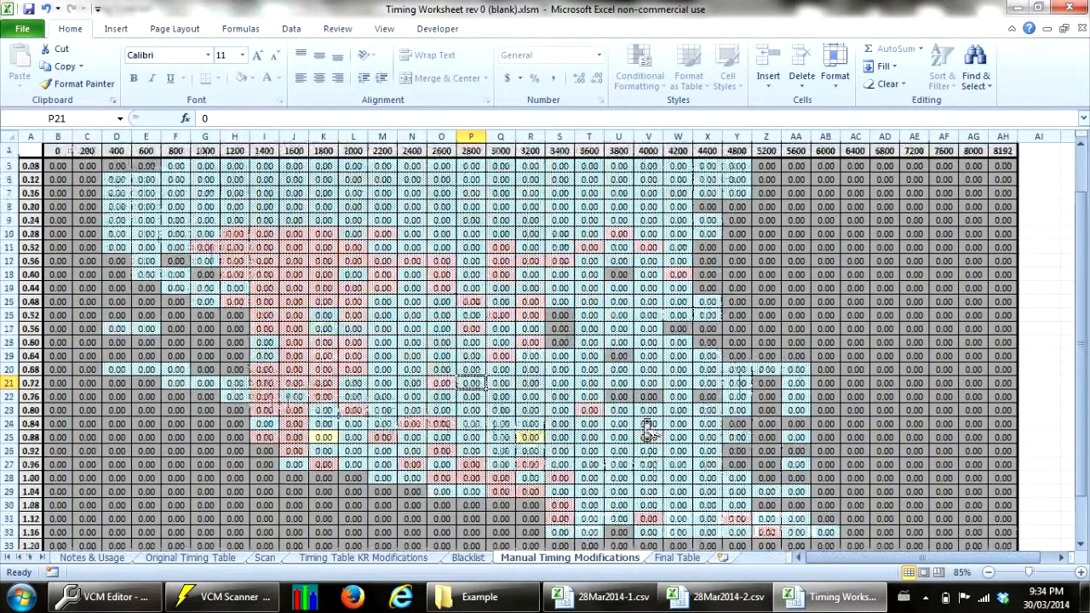
scroll(648, 427, "up", 1)
scroll(646, 419, "down", 1)
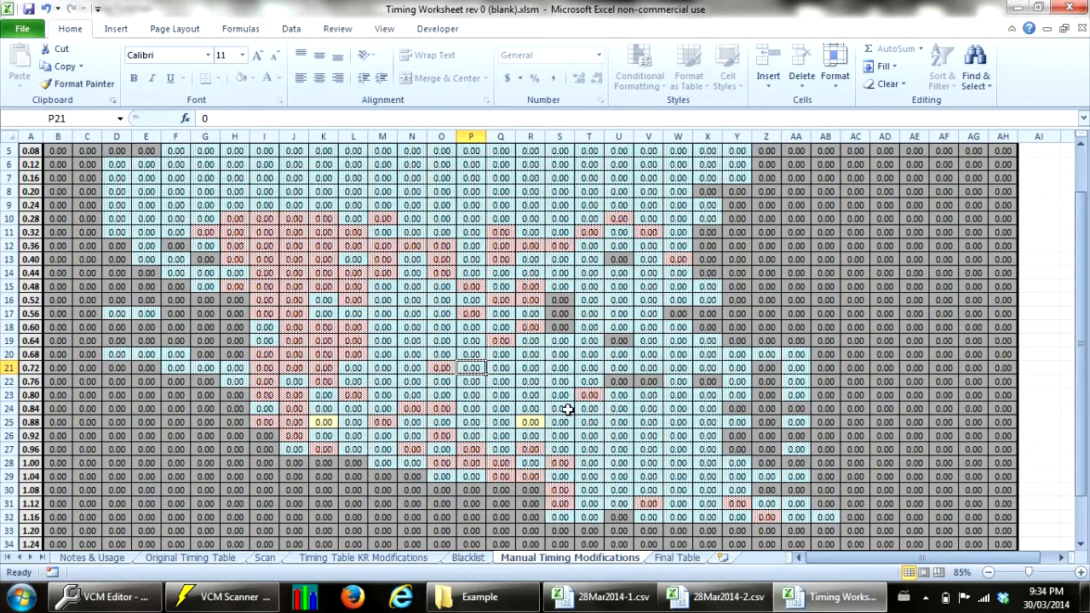
left_click_drag(566, 409, 706, 449)
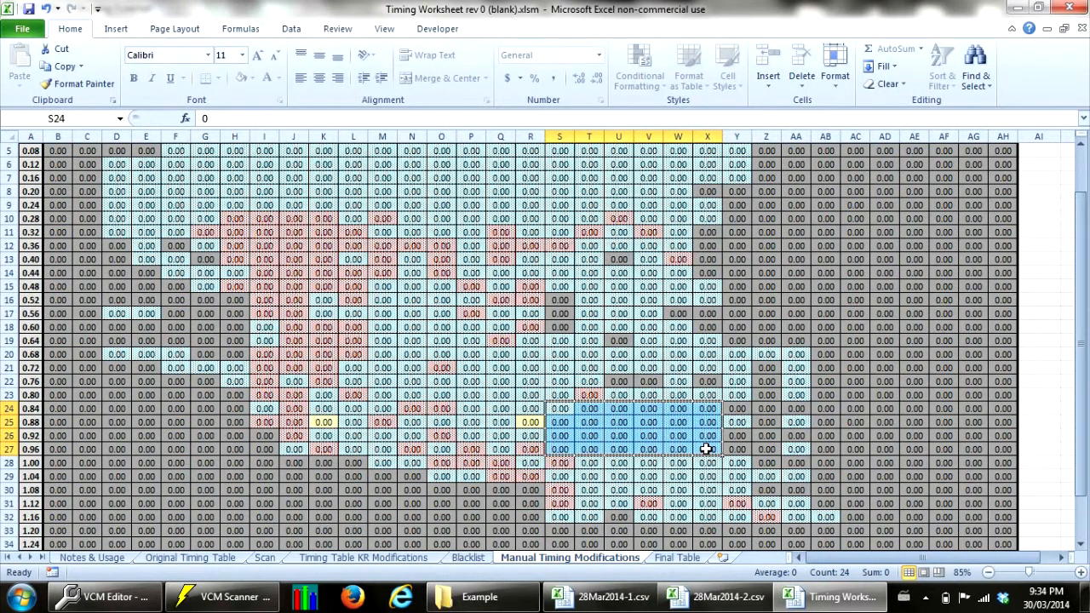
type("1")
key("ctrl+Return")
left_click(644, 432)
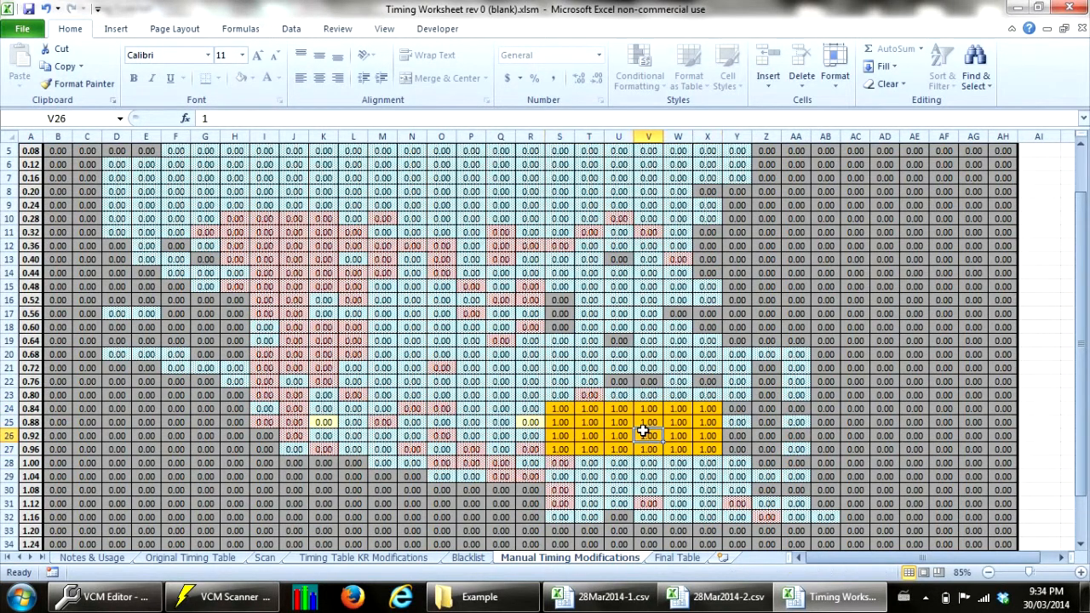
- Check the manually increased block and its neighbouring cells against the sheet's colour legend
scroll(644, 432, "up", 2)
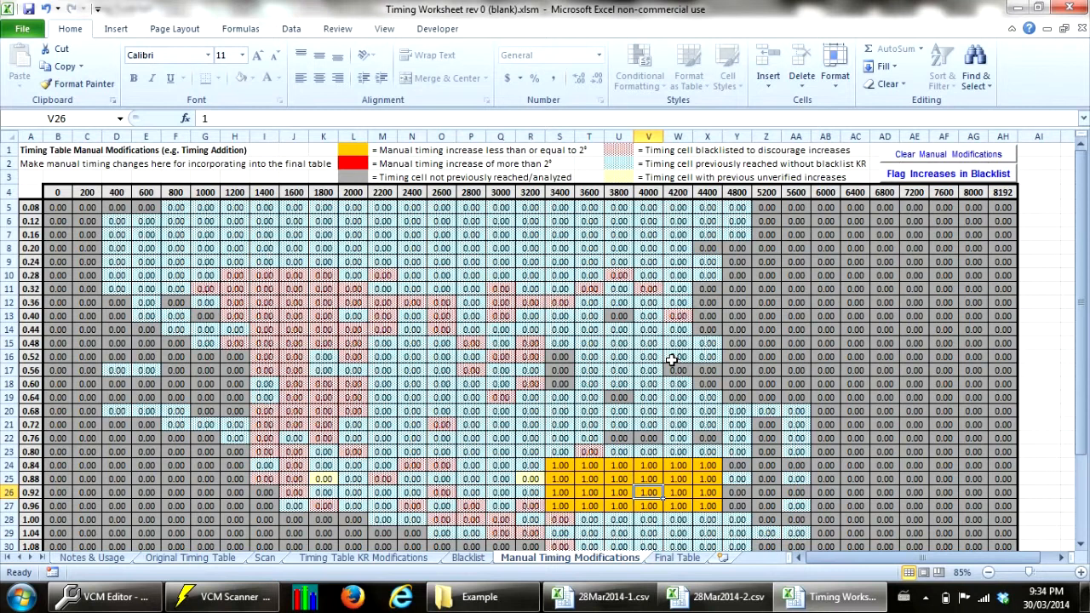
scroll(672, 360, "down", 3)
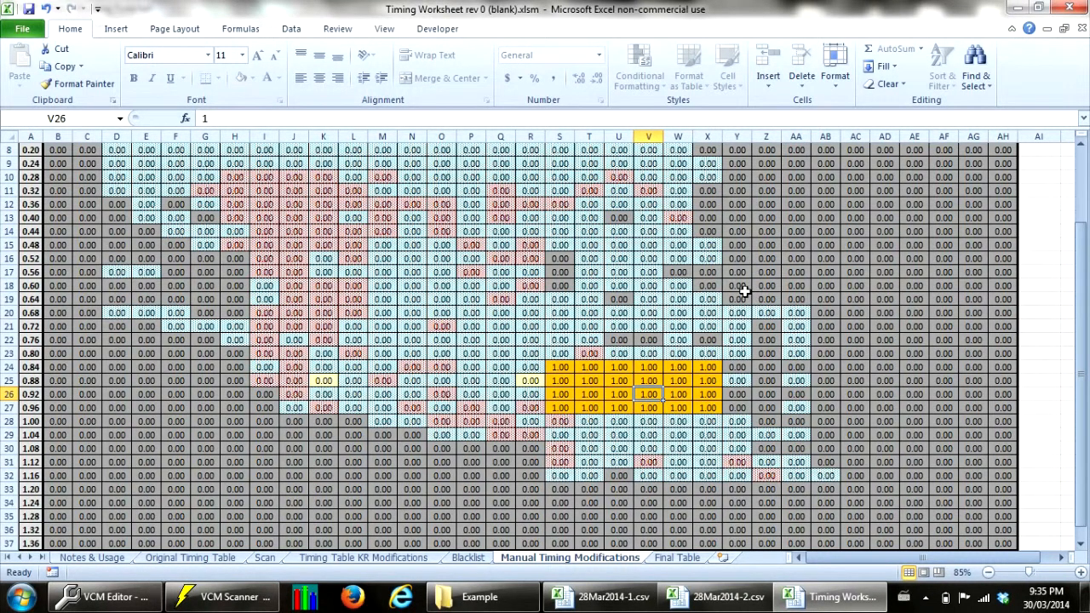
left_click(540, 341)
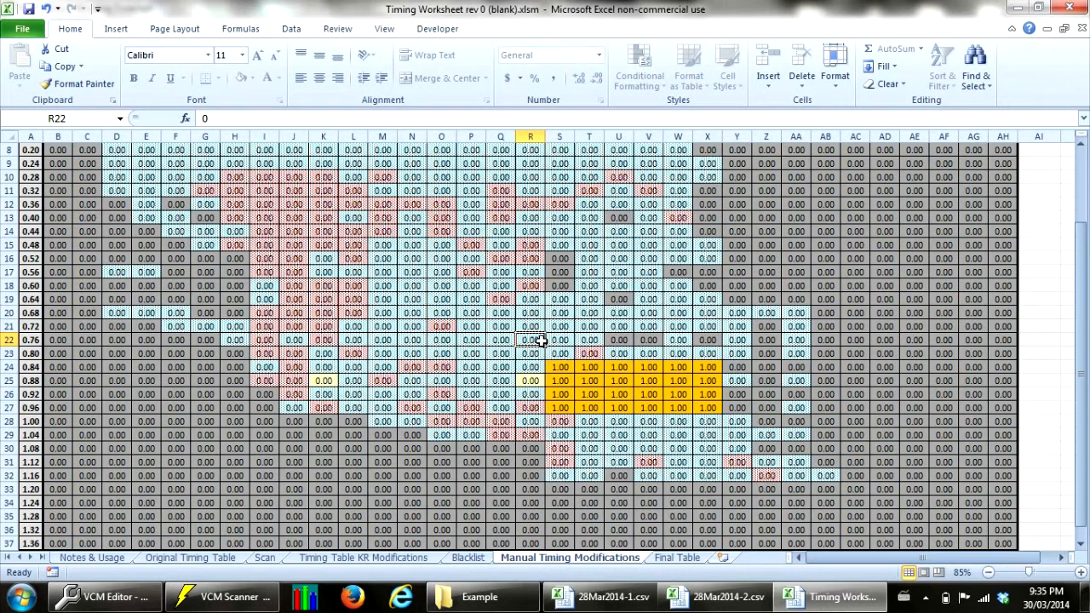
key("Down")
key("Down")
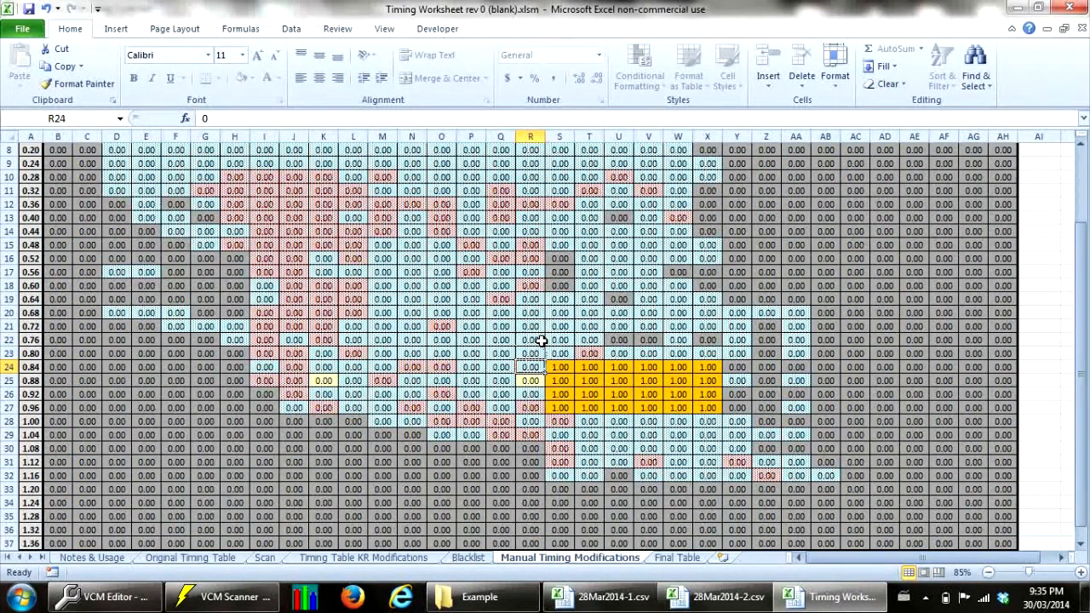
key("Right")
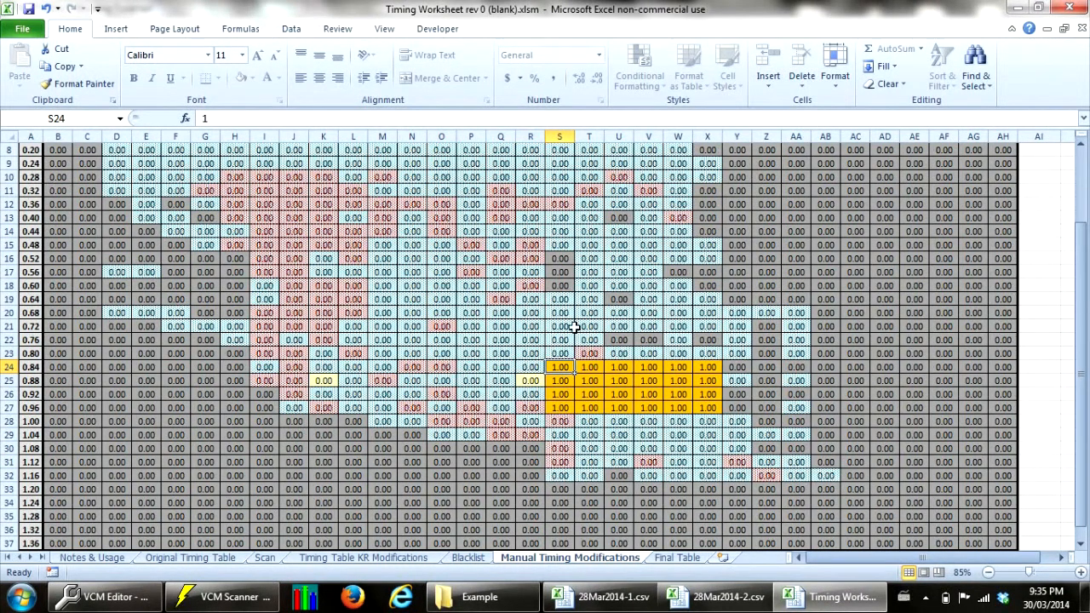
- Flag the manual timing increases in the Blacklist for further verification and accept the prompt
scroll(575, 327, "up", 3)
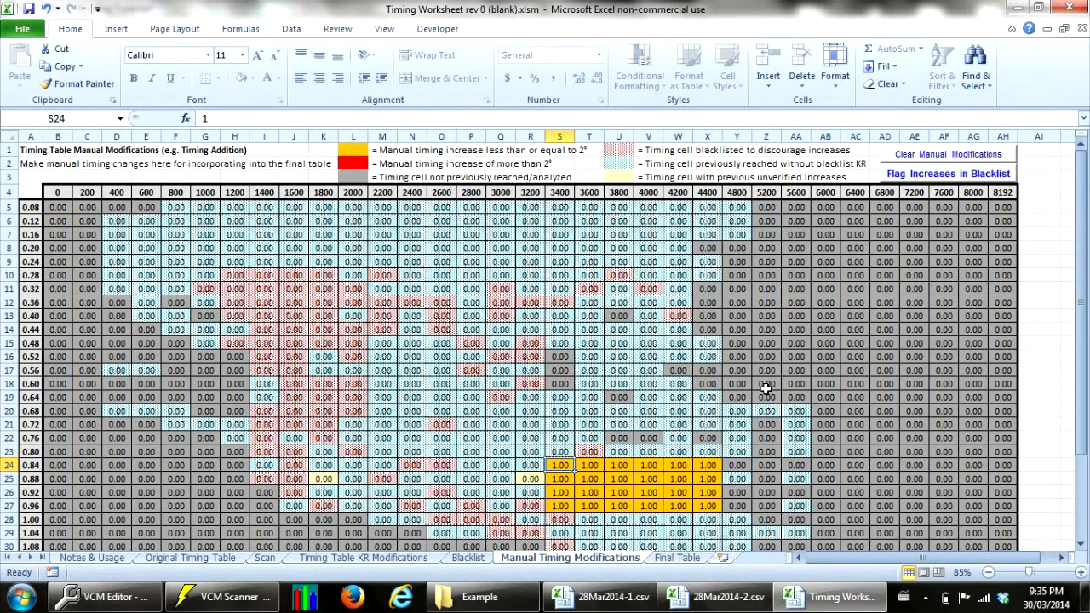
left_click(907, 177)
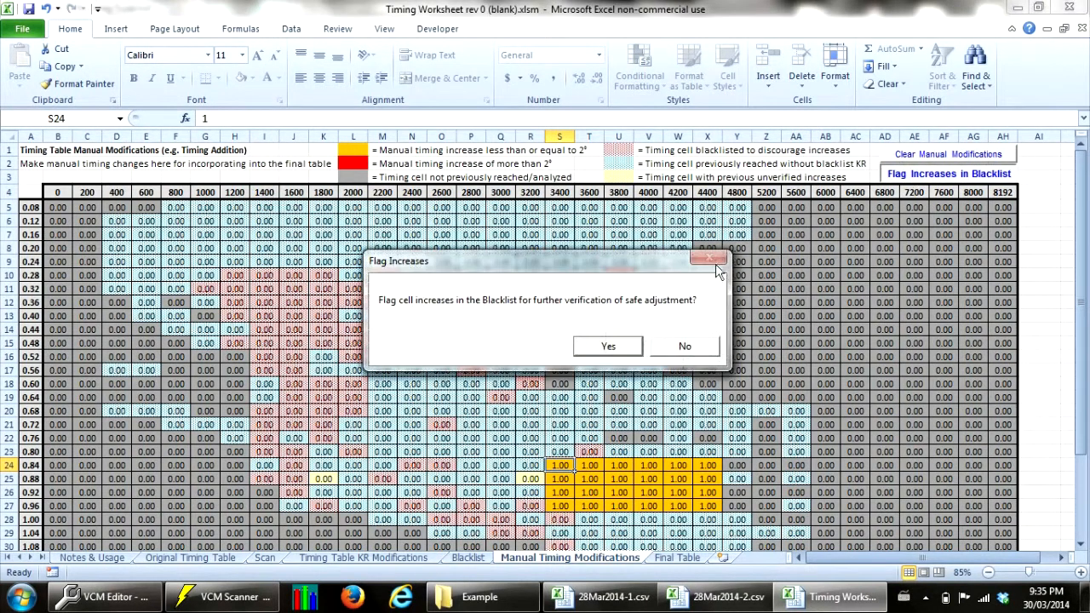
left_click(608, 346)
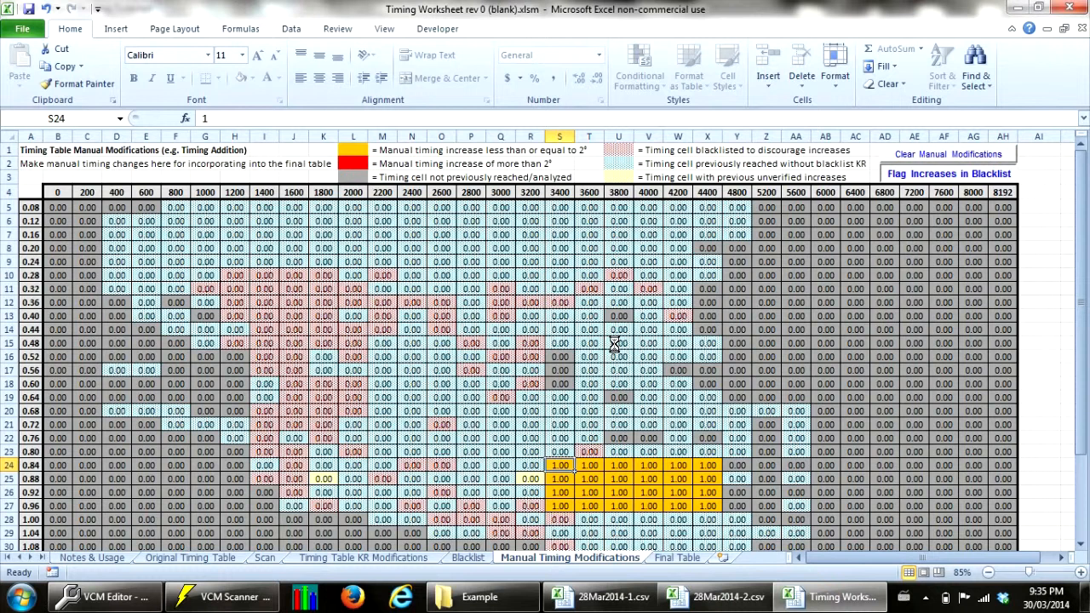
left_click(691, 344)
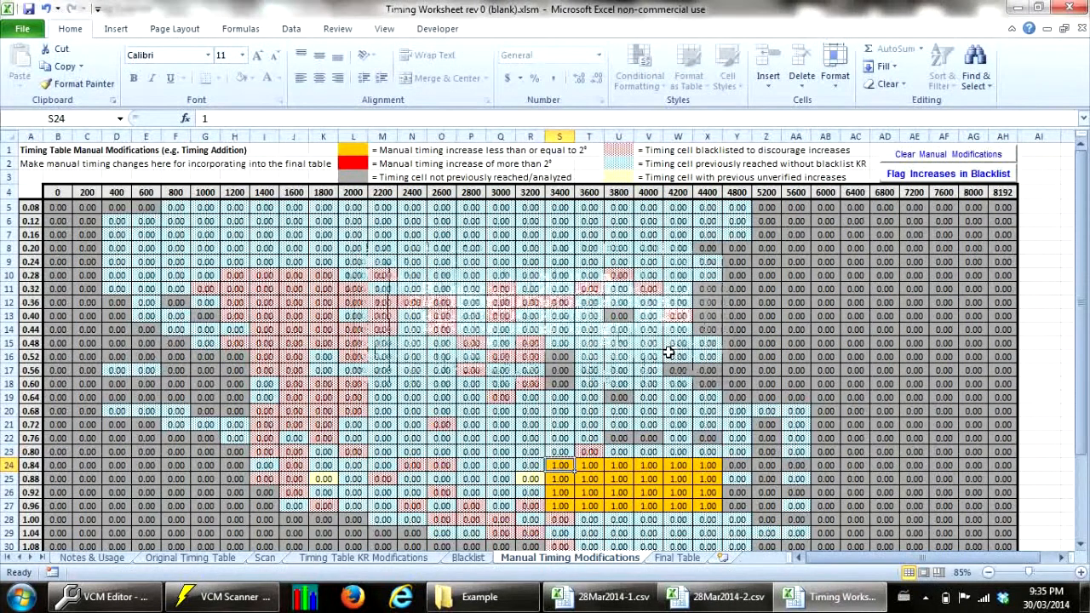
- Review the Final Table's timing changes, the Blacklist flags and the KR modifications, ending back on the Final Table
left_click(677, 558)
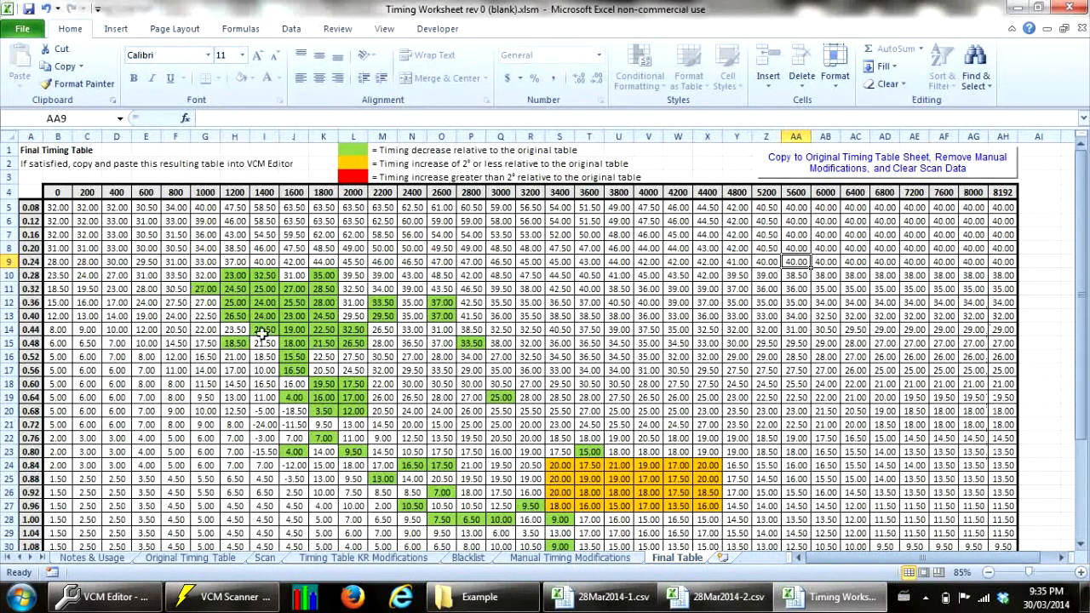
scroll(376, 323, "down", 3)
scroll(376, 323, "up", 3)
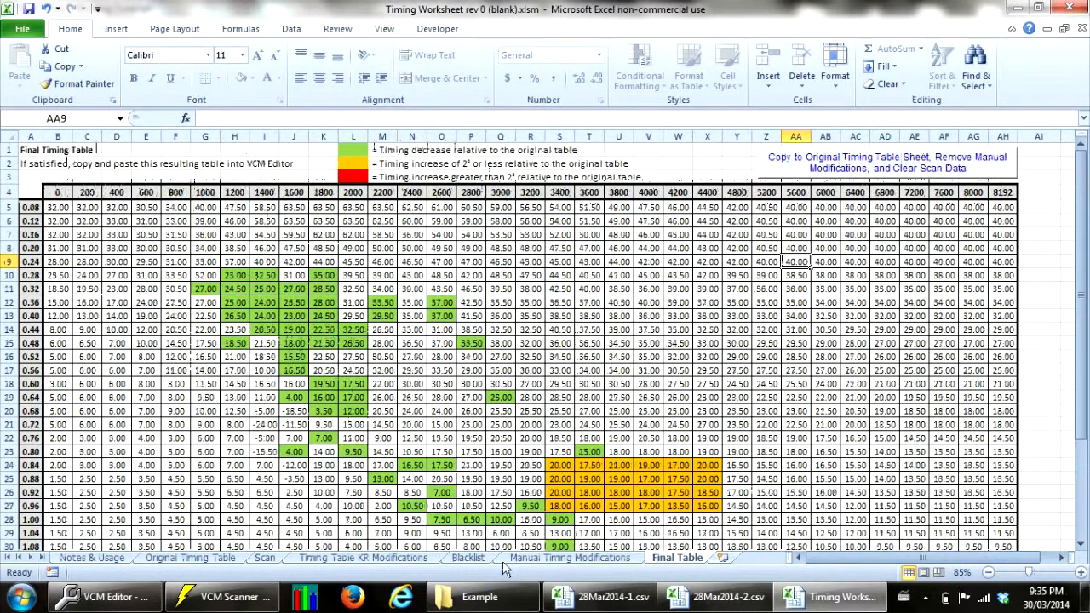
left_click(471, 558)
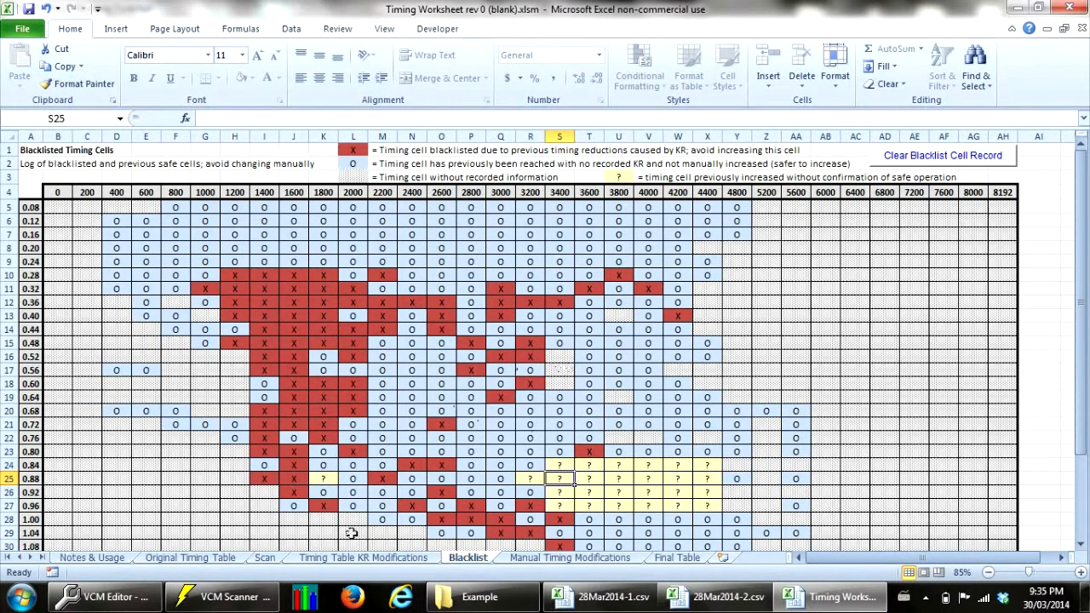
left_click(333, 563)
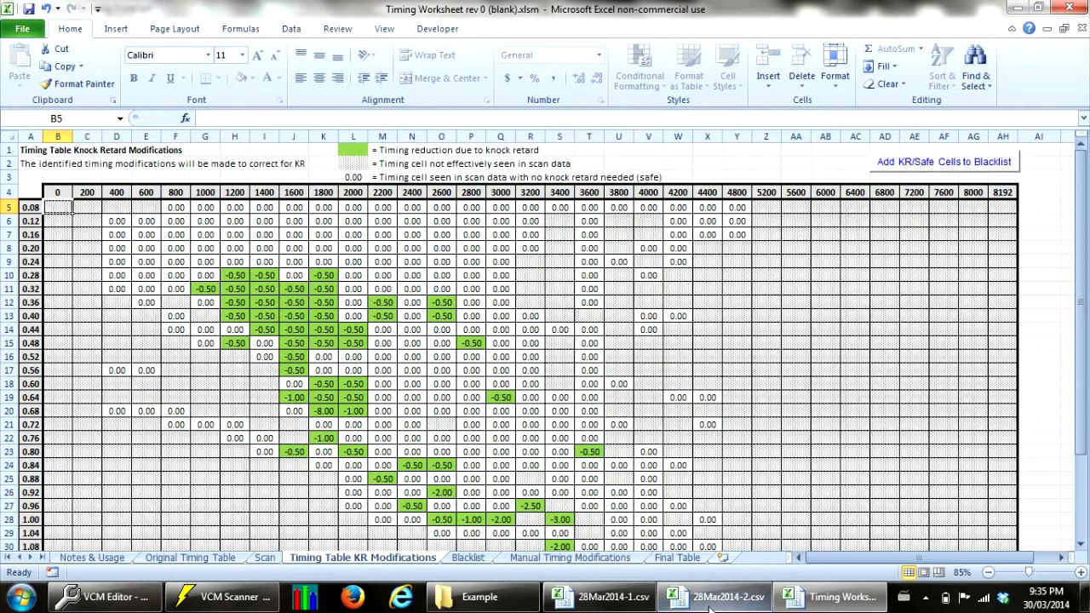
left_click(678, 558)
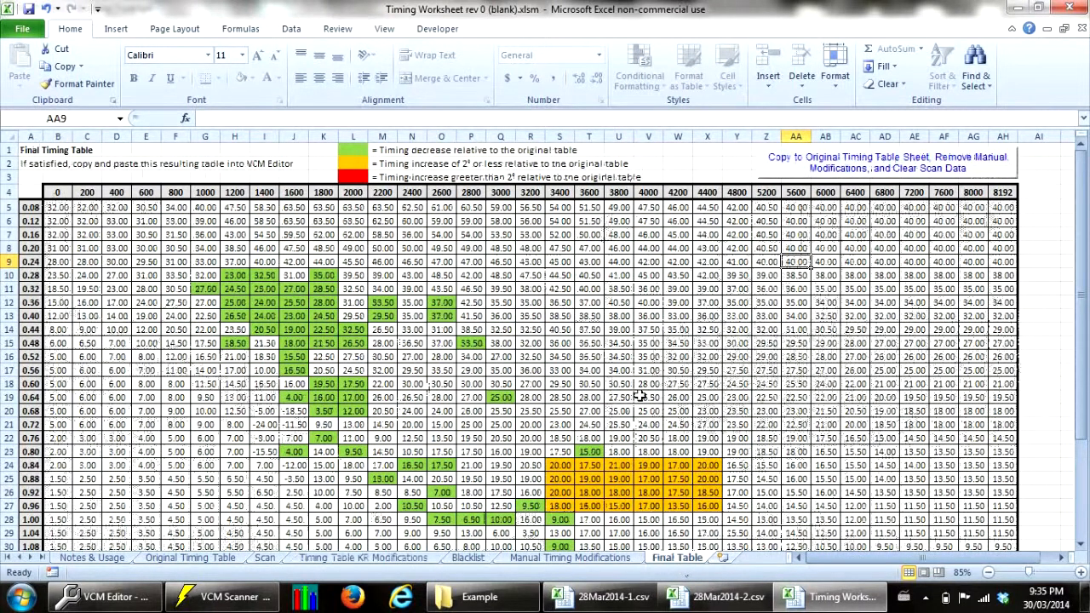